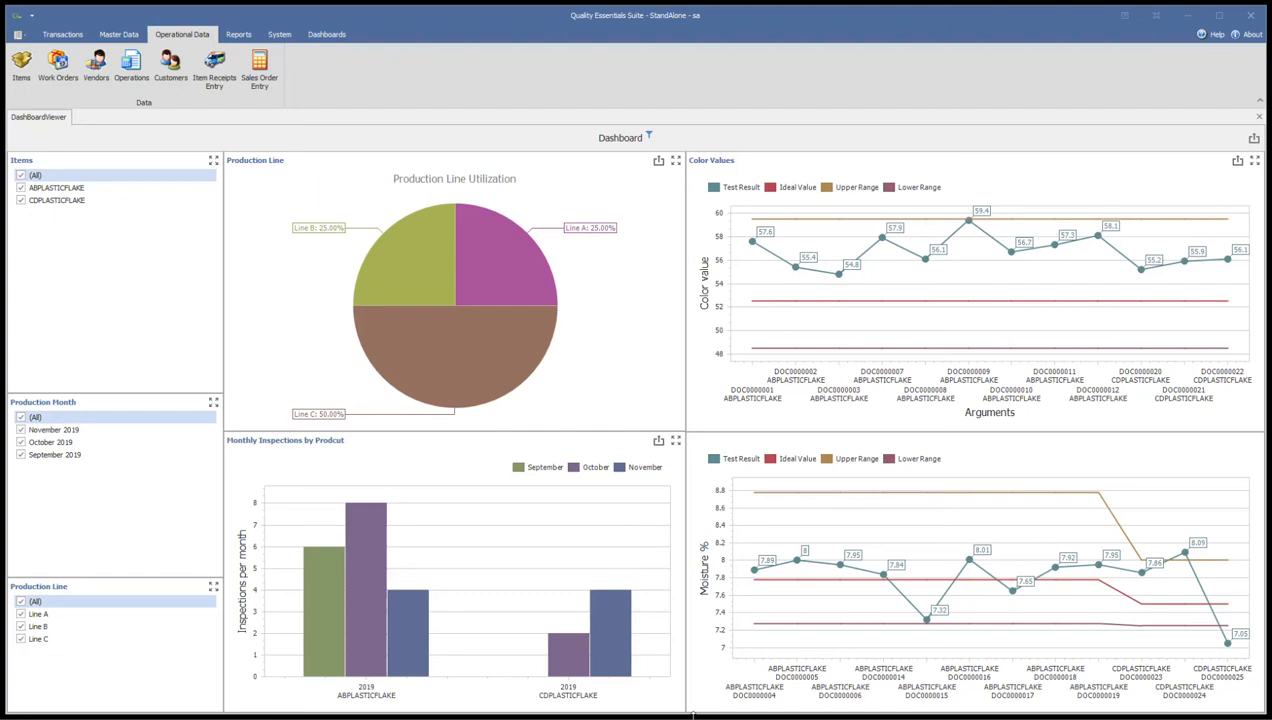
# Open the item entry records and show the specifications of item ABDRUMFILL
pyautogui.moveTo(628, 543)
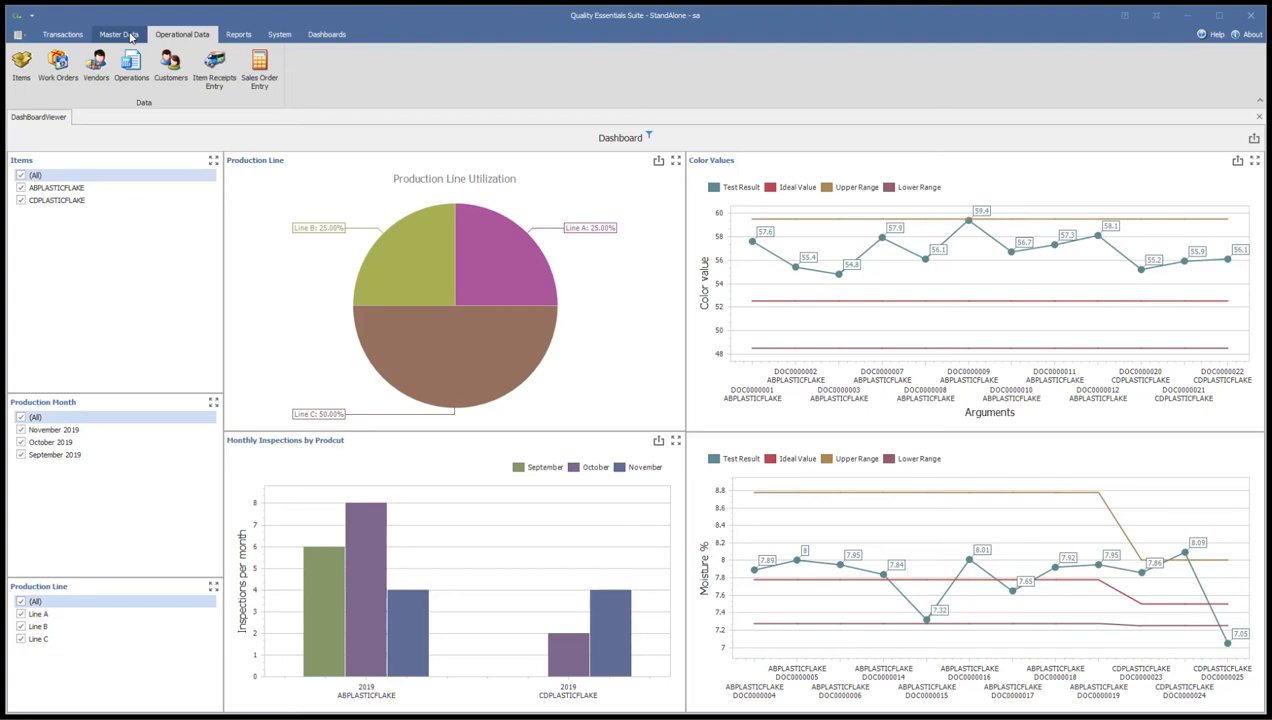
pyautogui.click(184, 38)
pyautogui.click(21, 66)
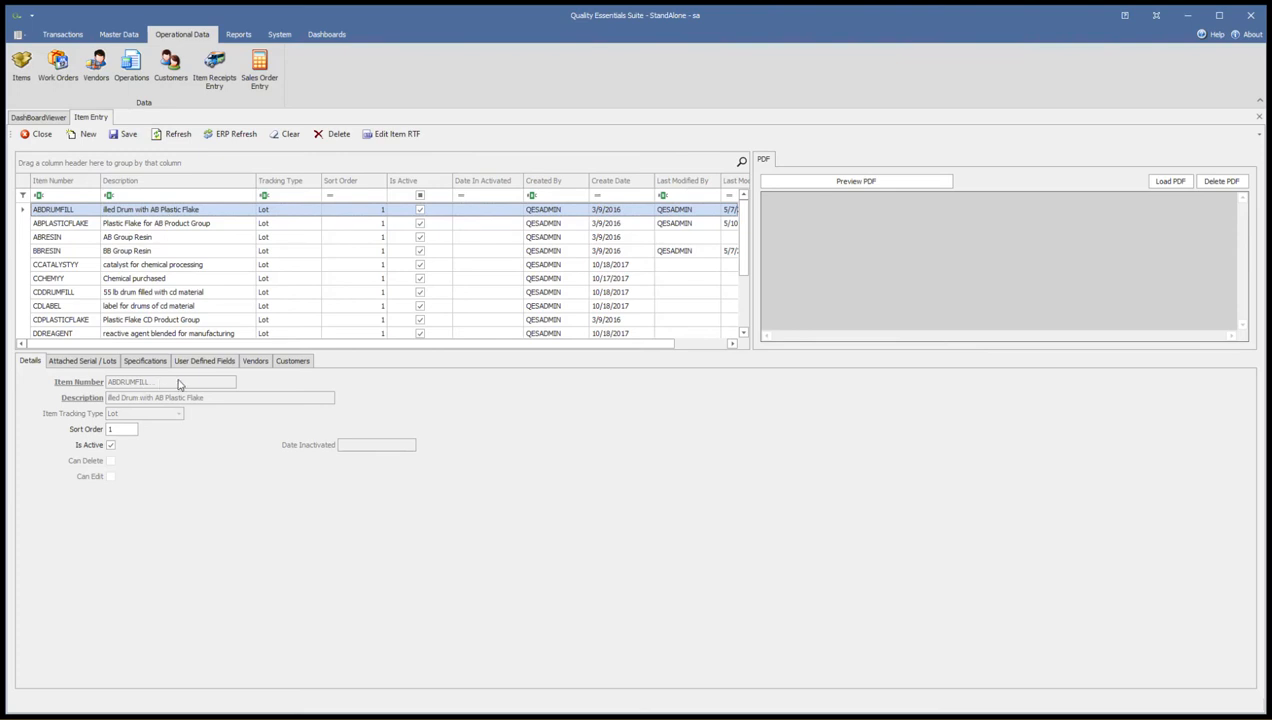
pyautogui.click(148, 362)
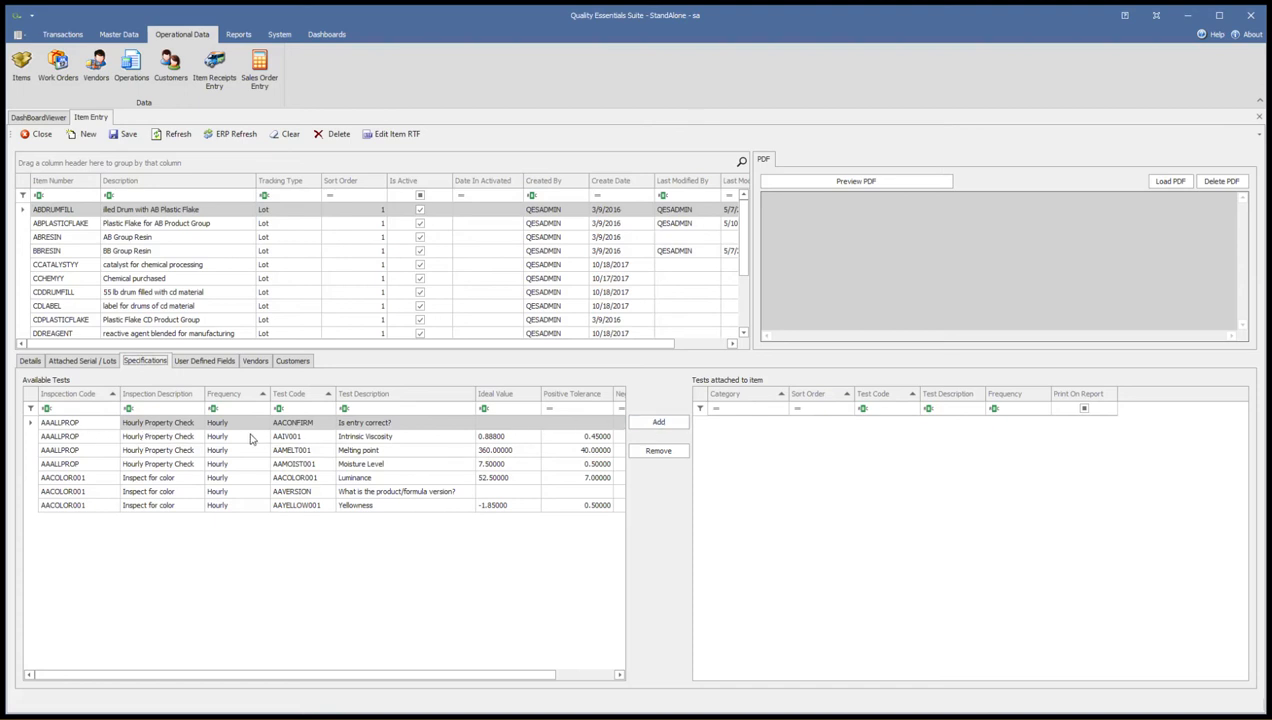
# Attach the Intrinsic Viscosity, Melting point, Moisture Level and Luminance tests to the ABDRUMFILL item and save it
pyautogui.click(386, 437)
pyautogui.click(660, 423)
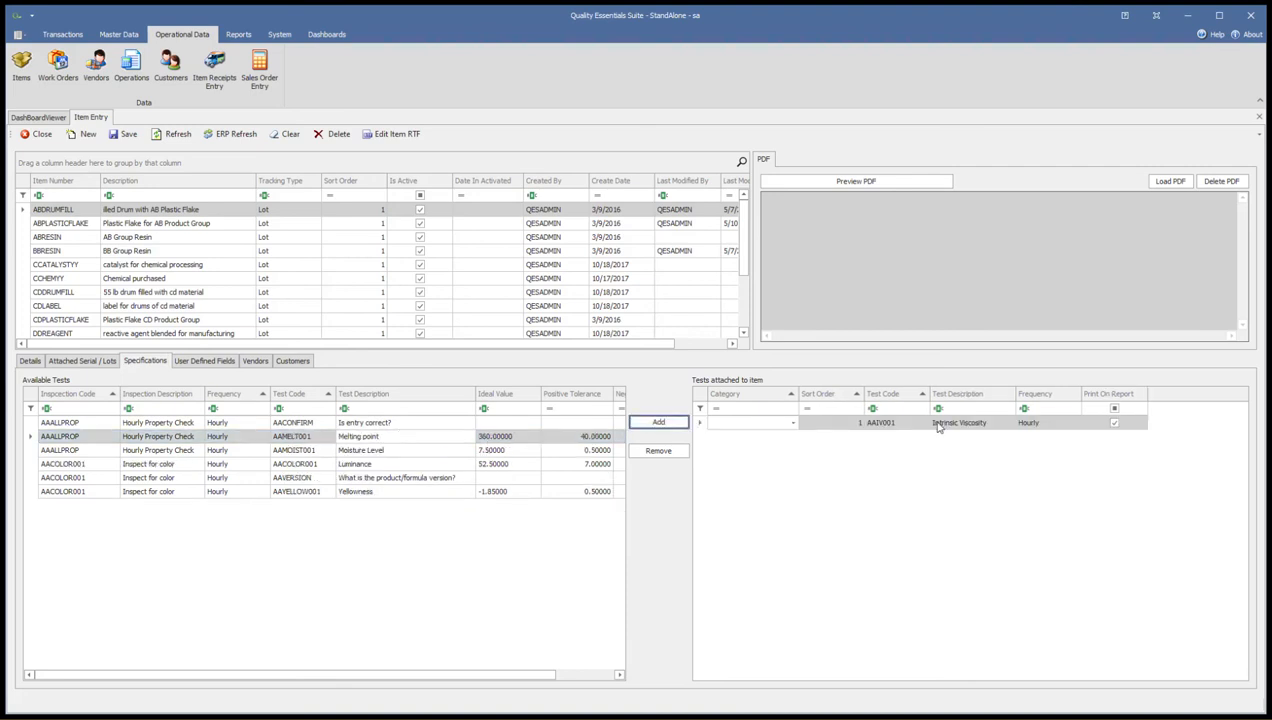
pyautogui.click(658, 423)
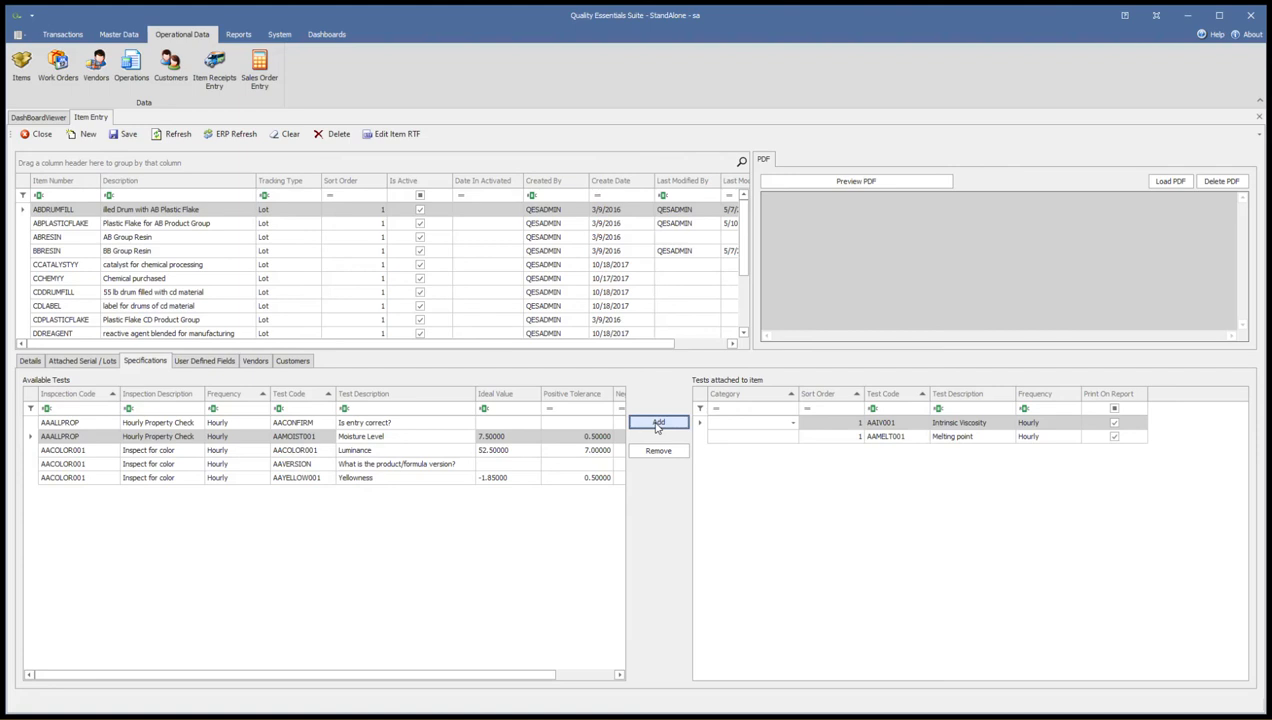
pyautogui.click(658, 423)
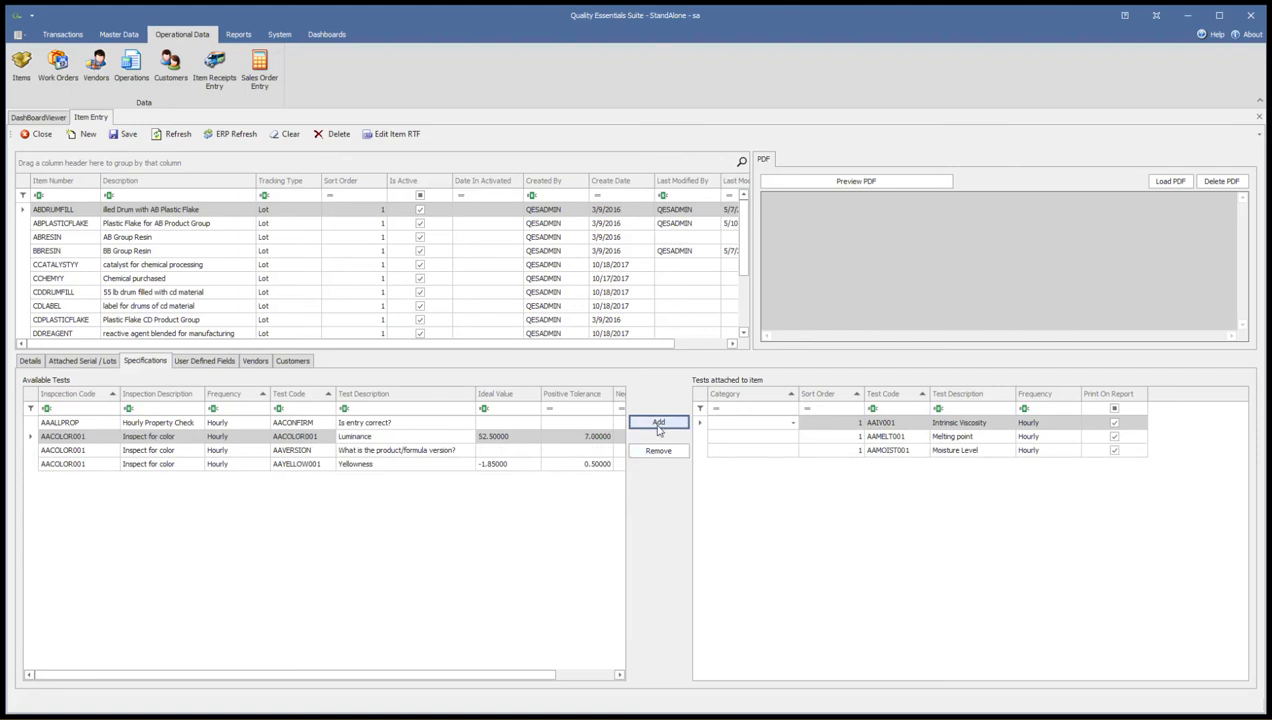
pyautogui.click(658, 423)
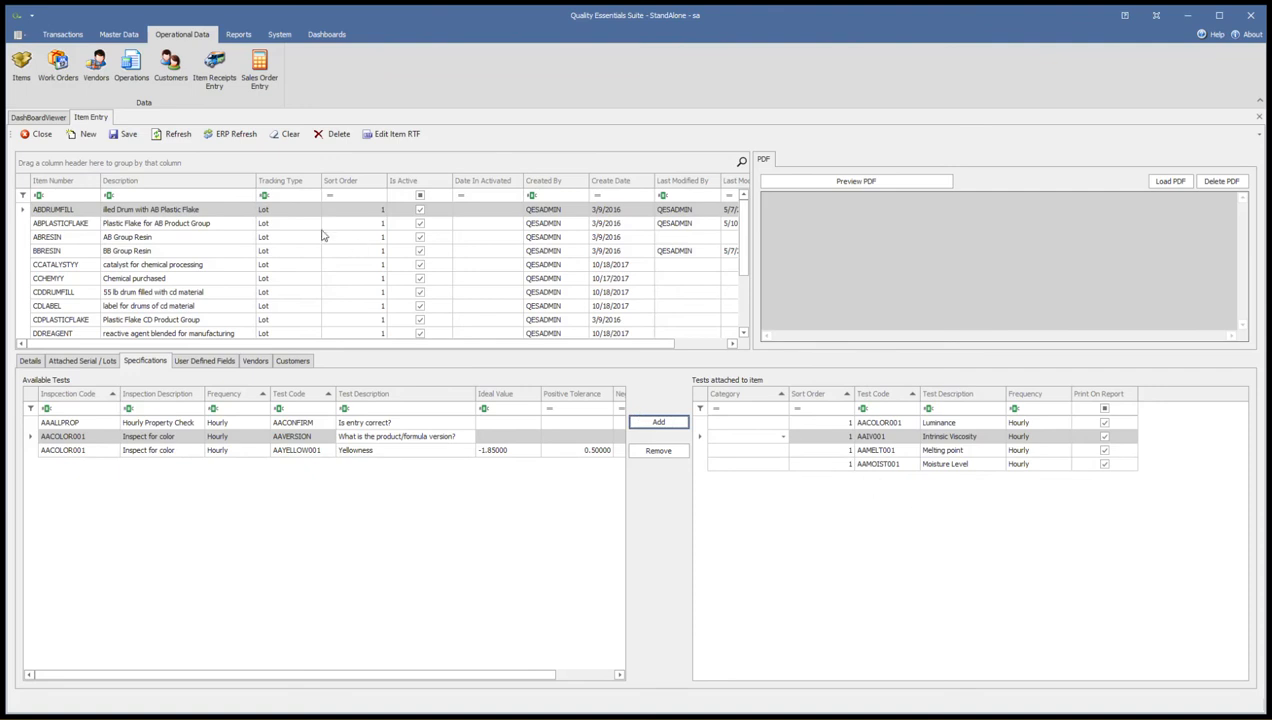
pyautogui.click(124, 136)
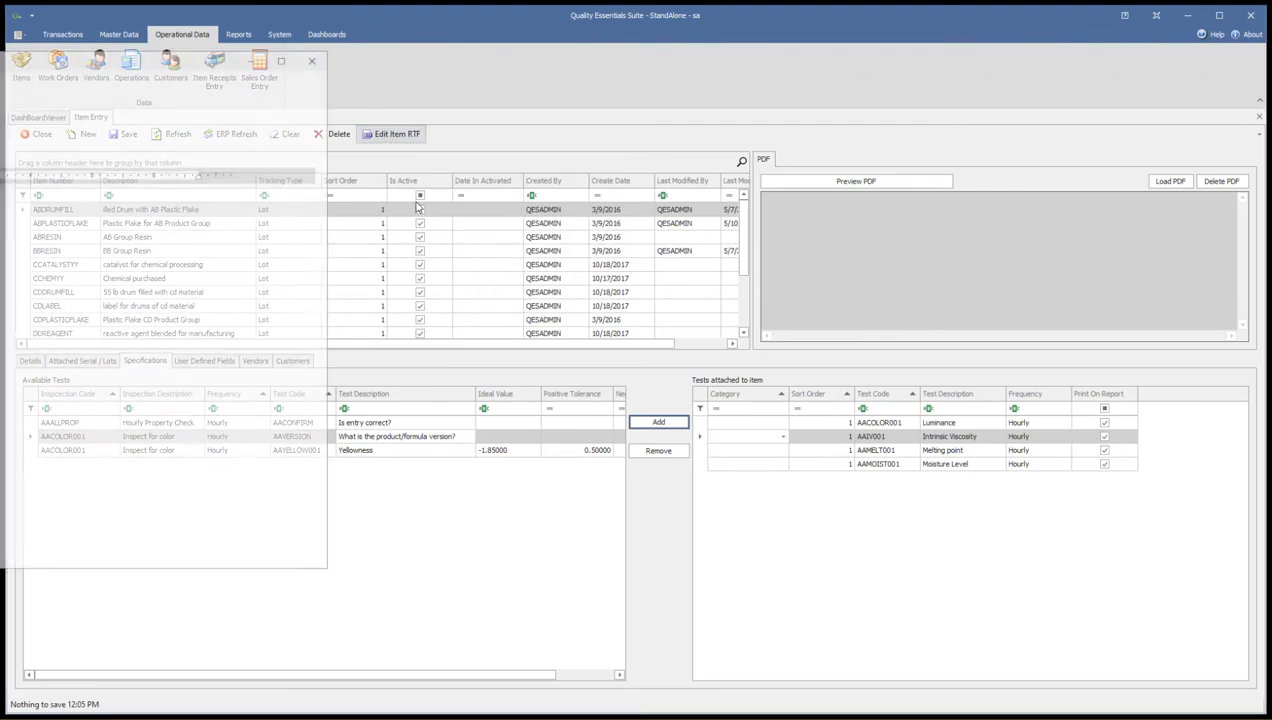
# Open the RTF document of the ABDRUMFILL item for editing and set its page margins to Narrow
pyautogui.moveTo(51, 57); pyautogui.dragTo(695, 71)
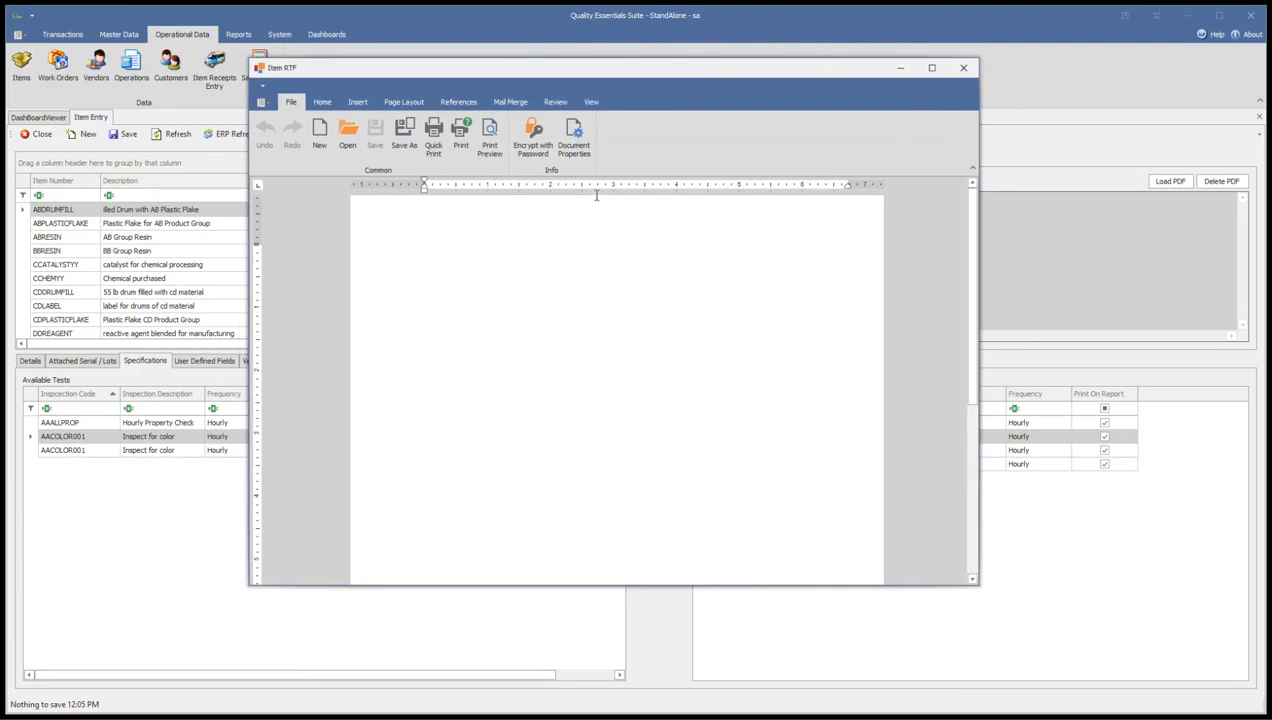
pyautogui.click(322, 103)
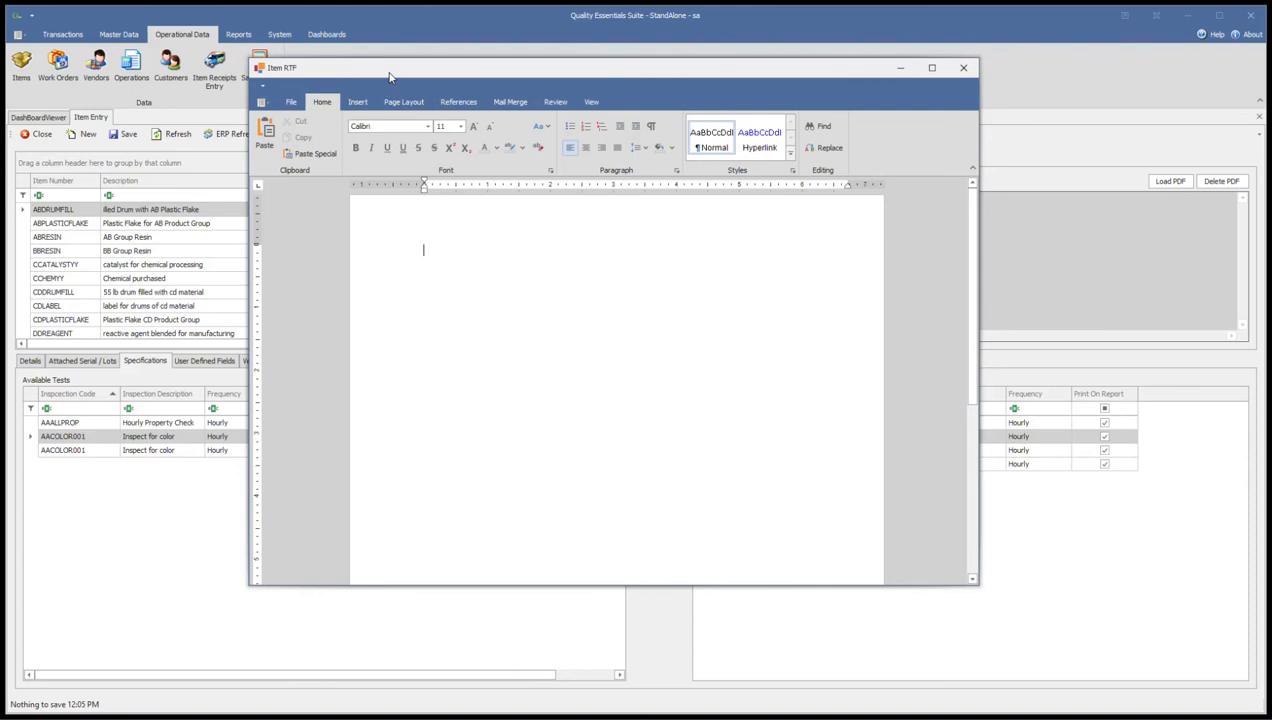
pyautogui.moveTo(389, 73); pyautogui.dragTo(340, 74)
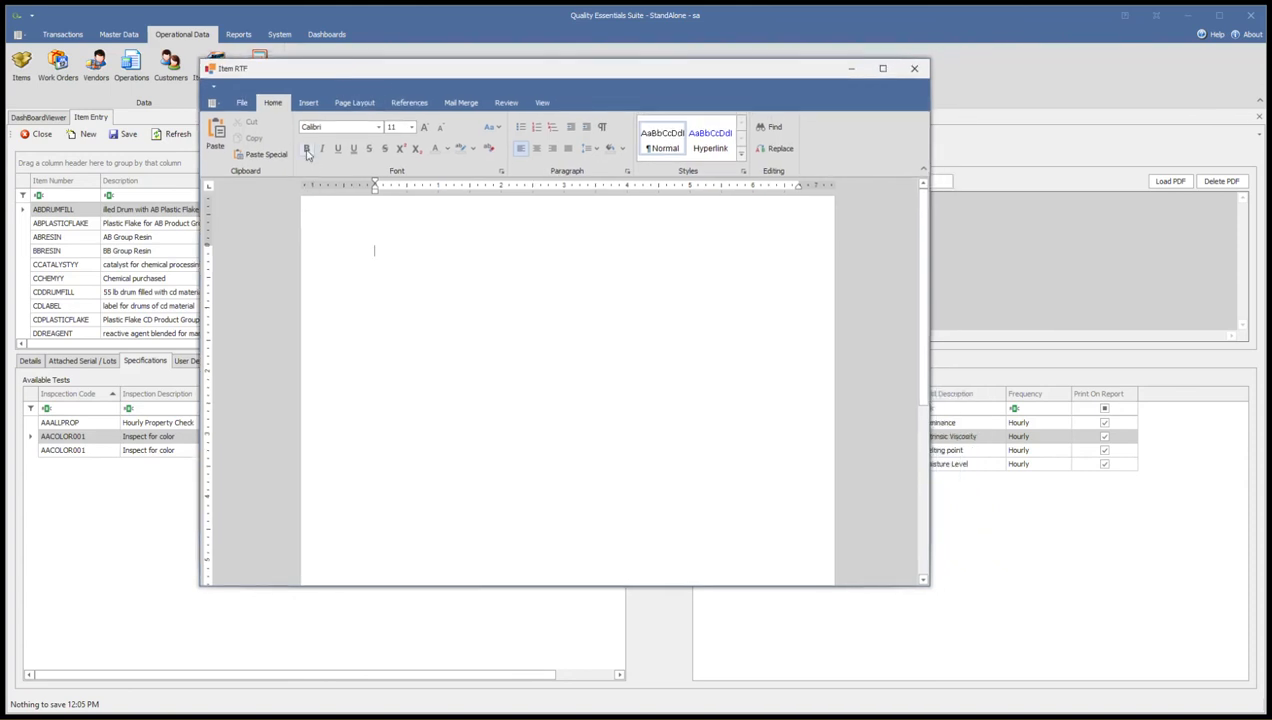
pyautogui.click(308, 103)
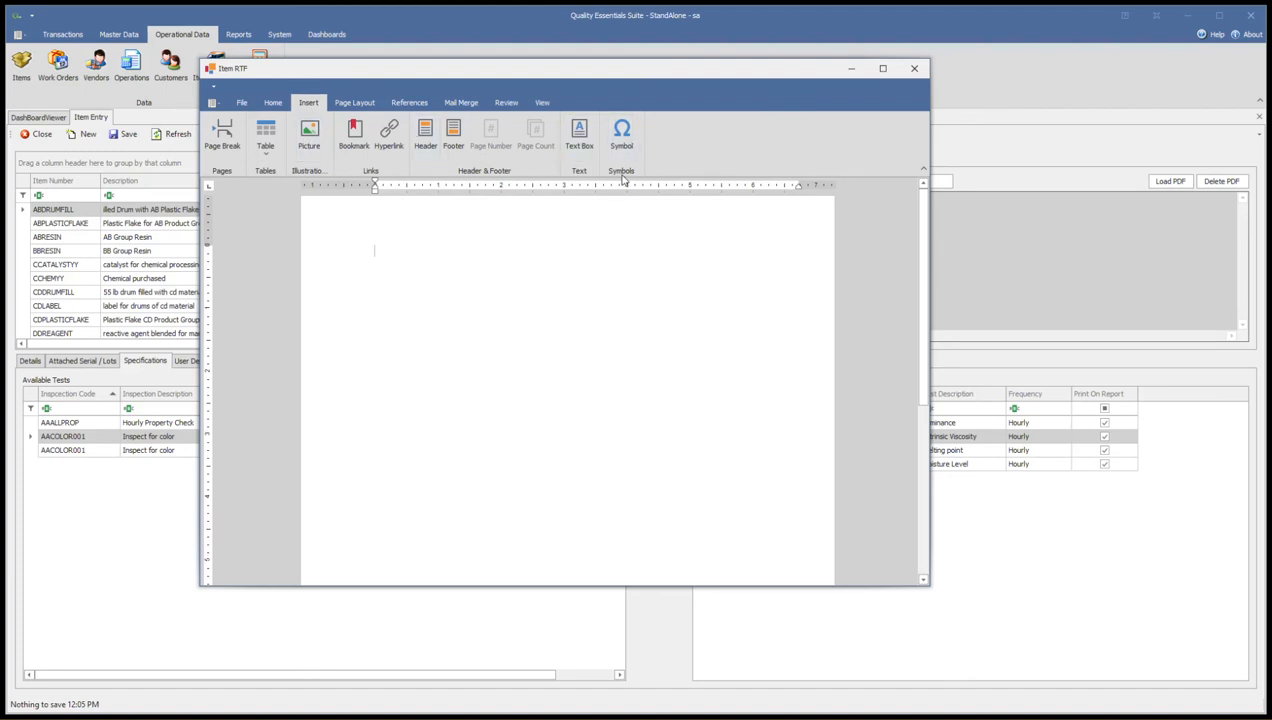
pyautogui.click(362, 103)
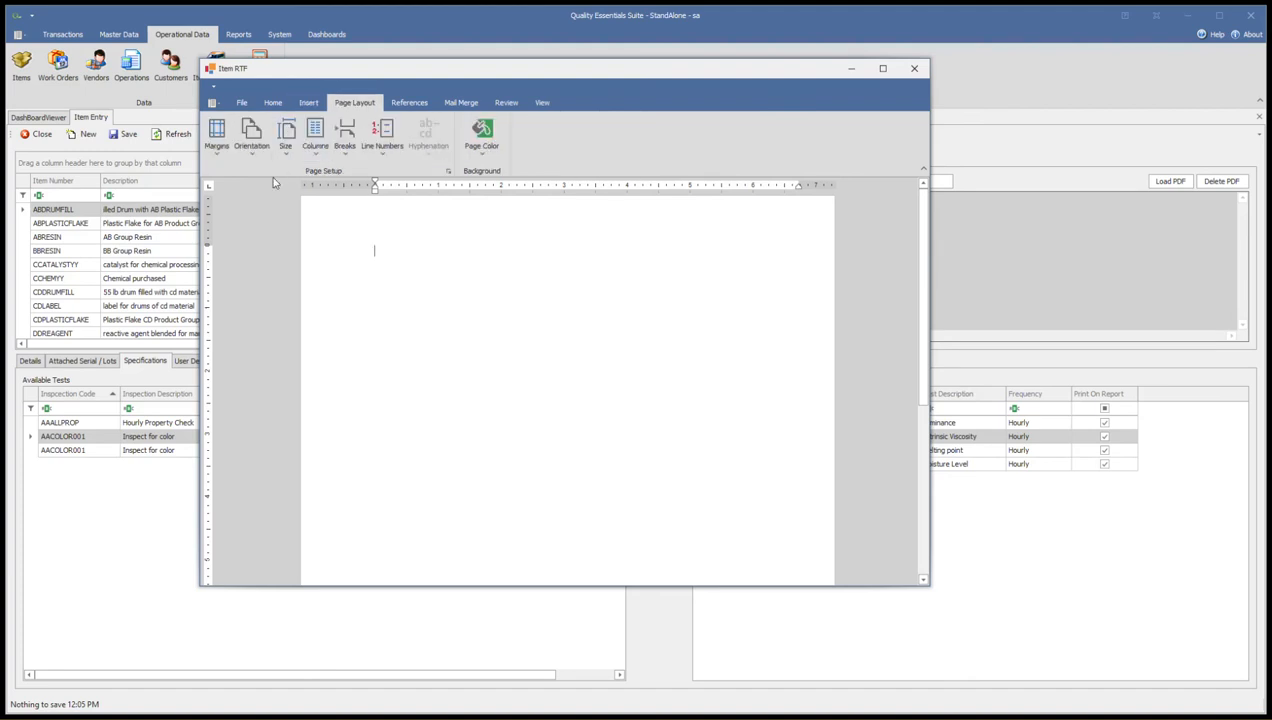
pyautogui.click(216, 148)
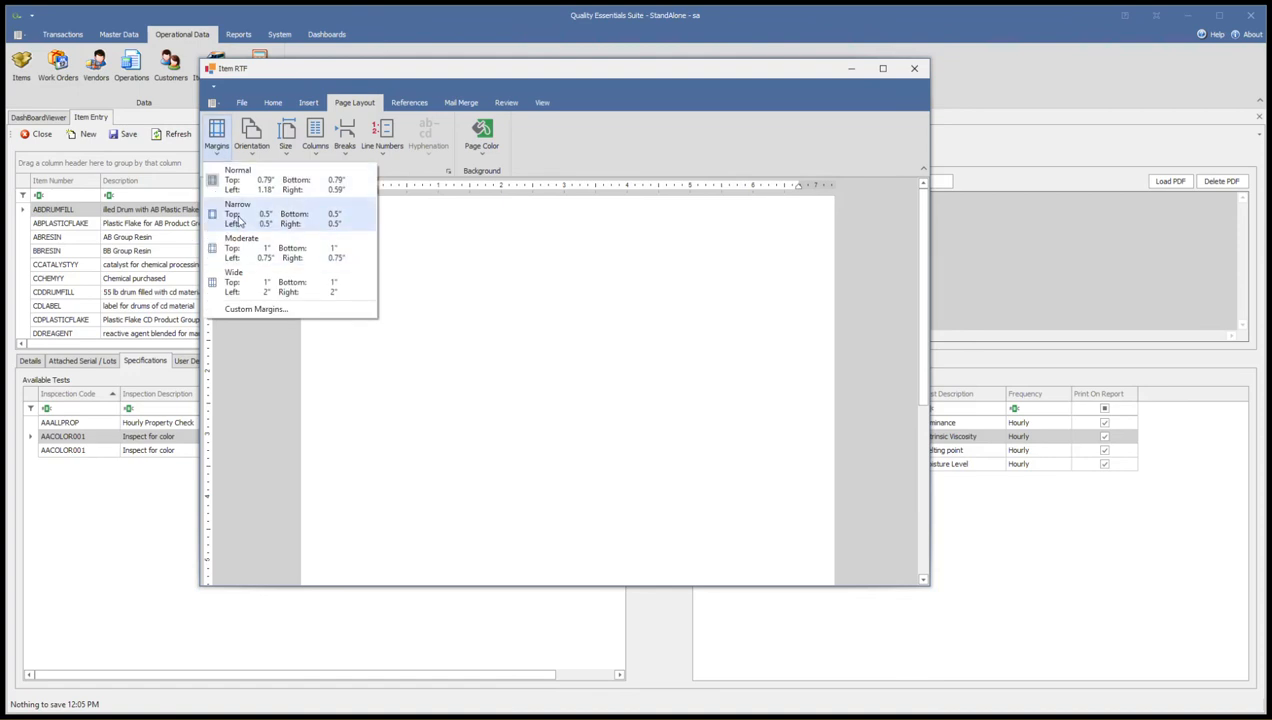
pyautogui.click(238, 219)
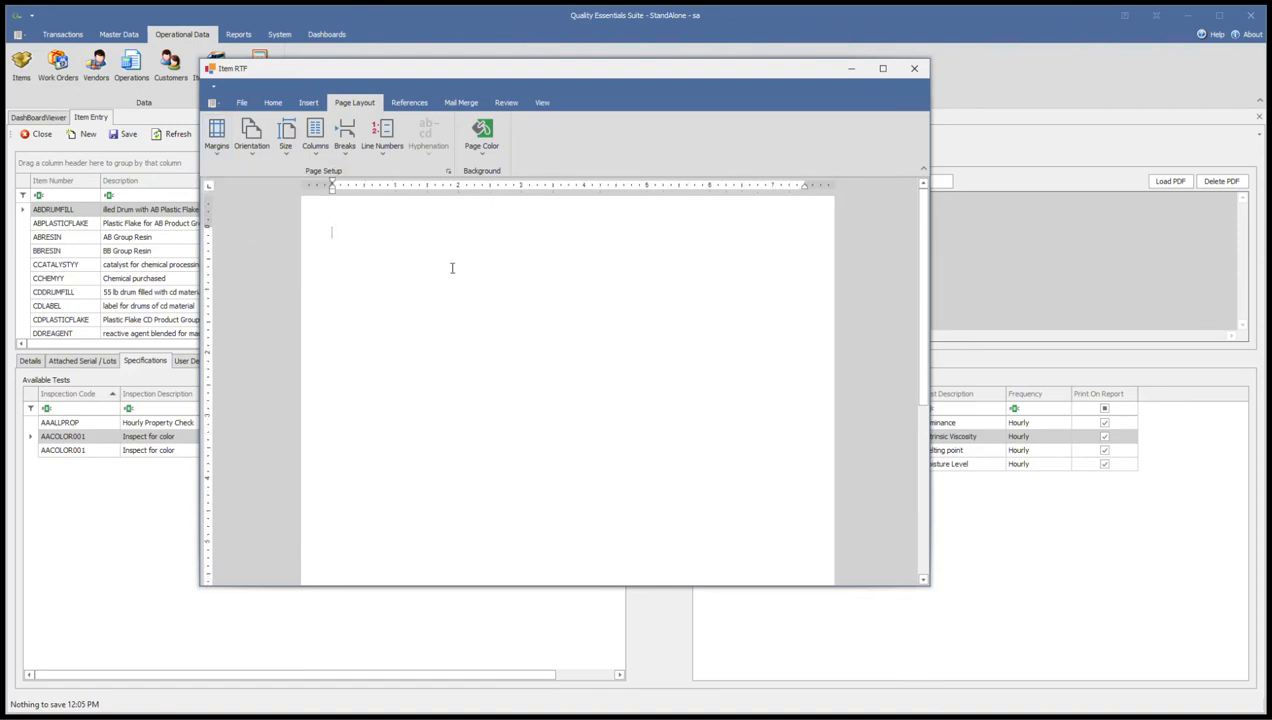
# Paste the copied sugar molecule picture and the "Water sampling and analysis" text into the empty RTF document
pyautogui.click(268, 105)
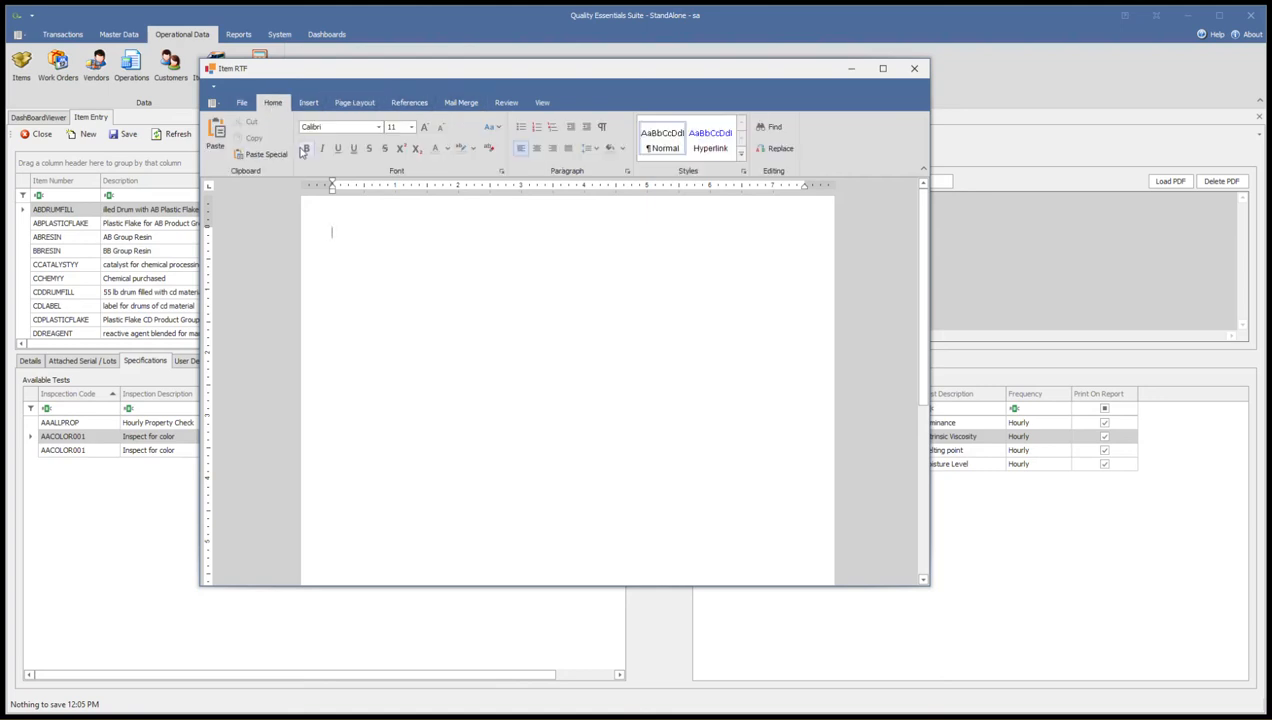
pyautogui.click(156, 717)
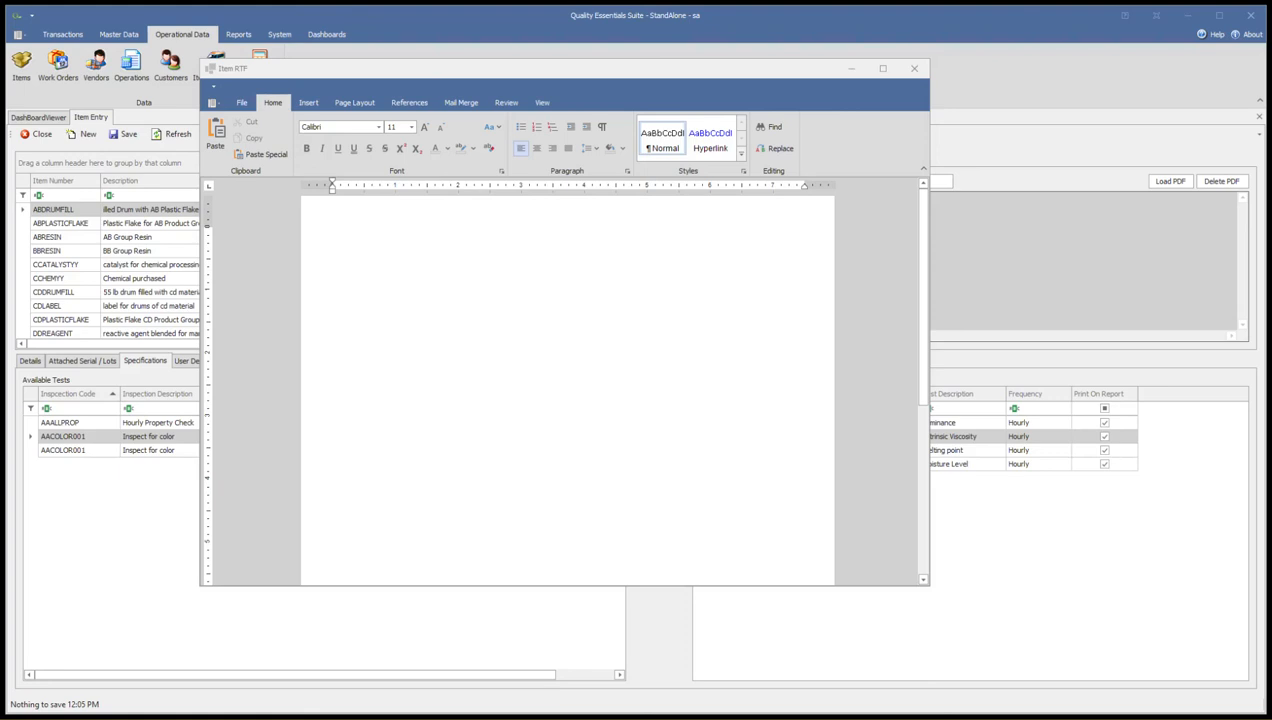
pyautogui.click(401, 290)
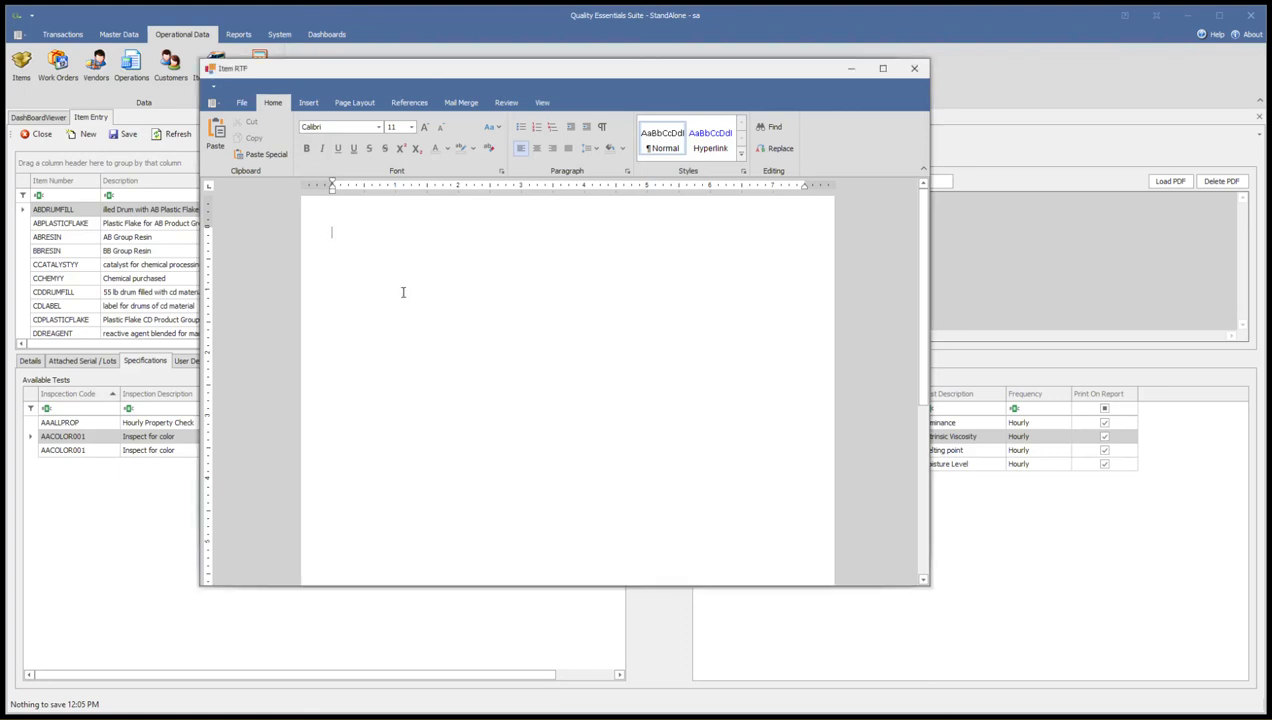
pyautogui.hotkey('ctrl', 'v')
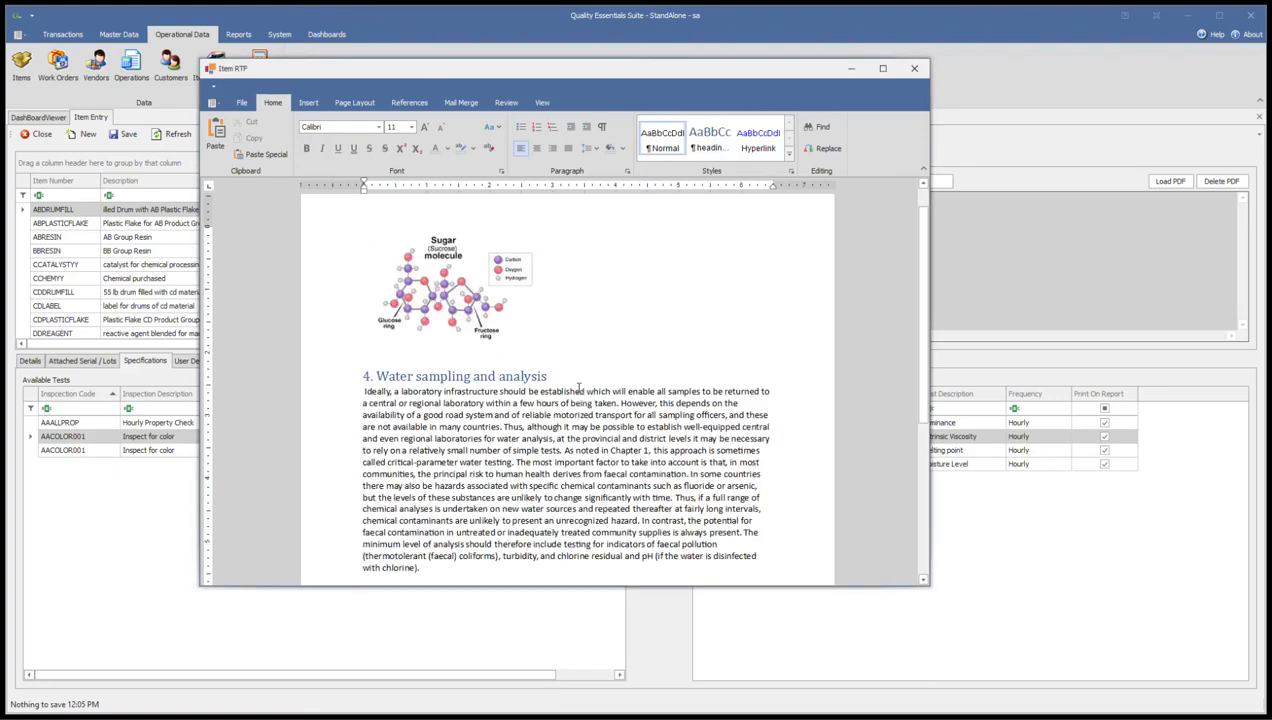
# Examine the pasted molecule picture and the water sampling text in the RTF document
pyautogui.click(460, 314)
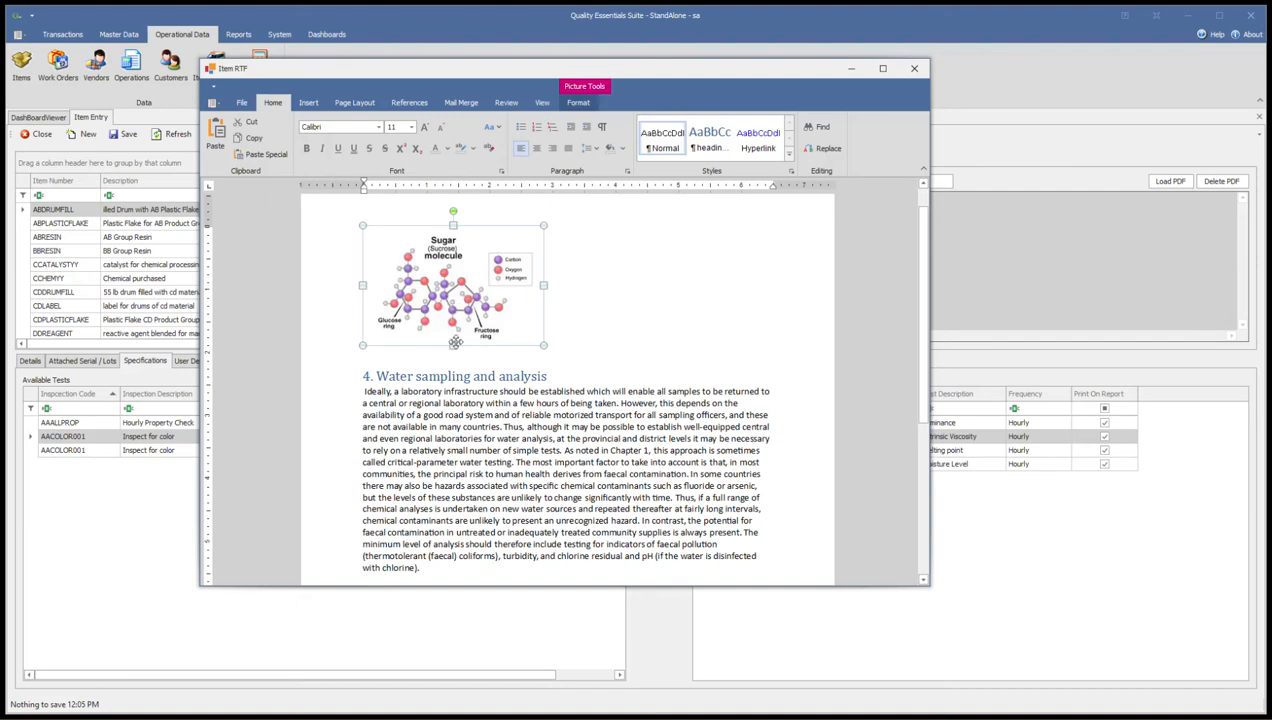
pyautogui.click(484, 440)
pyautogui.scroll(-3, 465, 428)
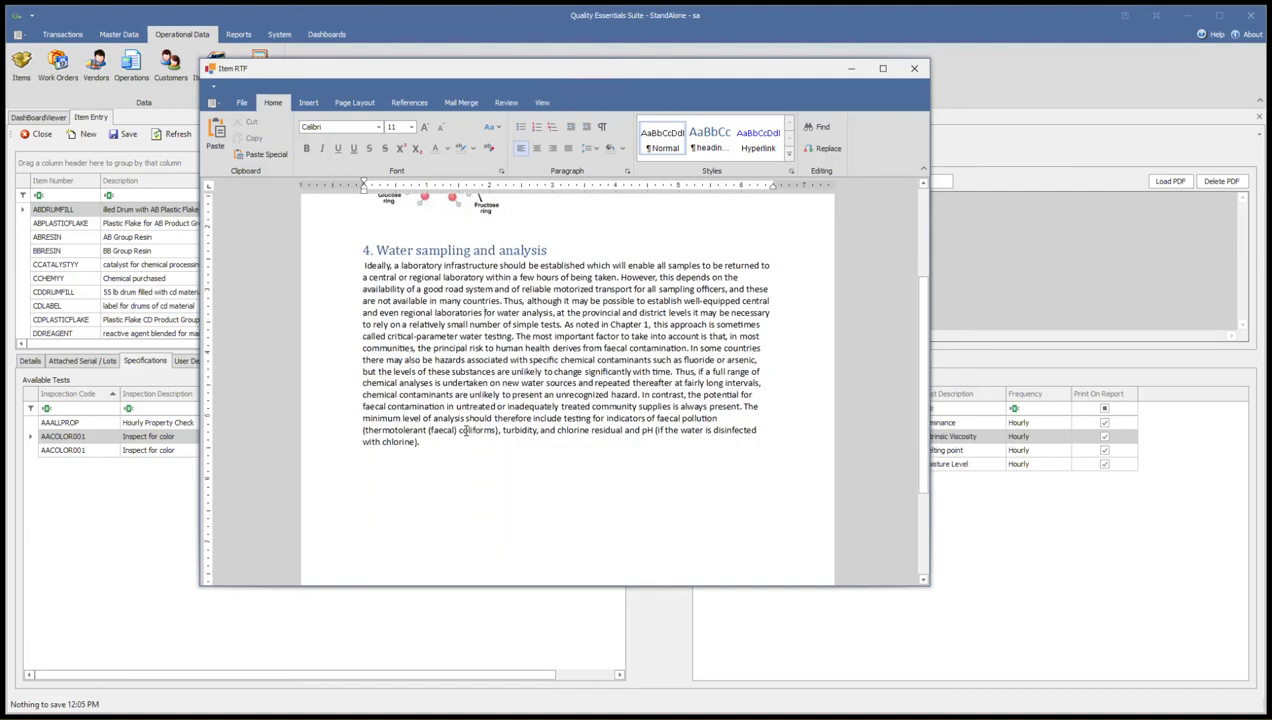
pyautogui.scroll(2, 465, 430)
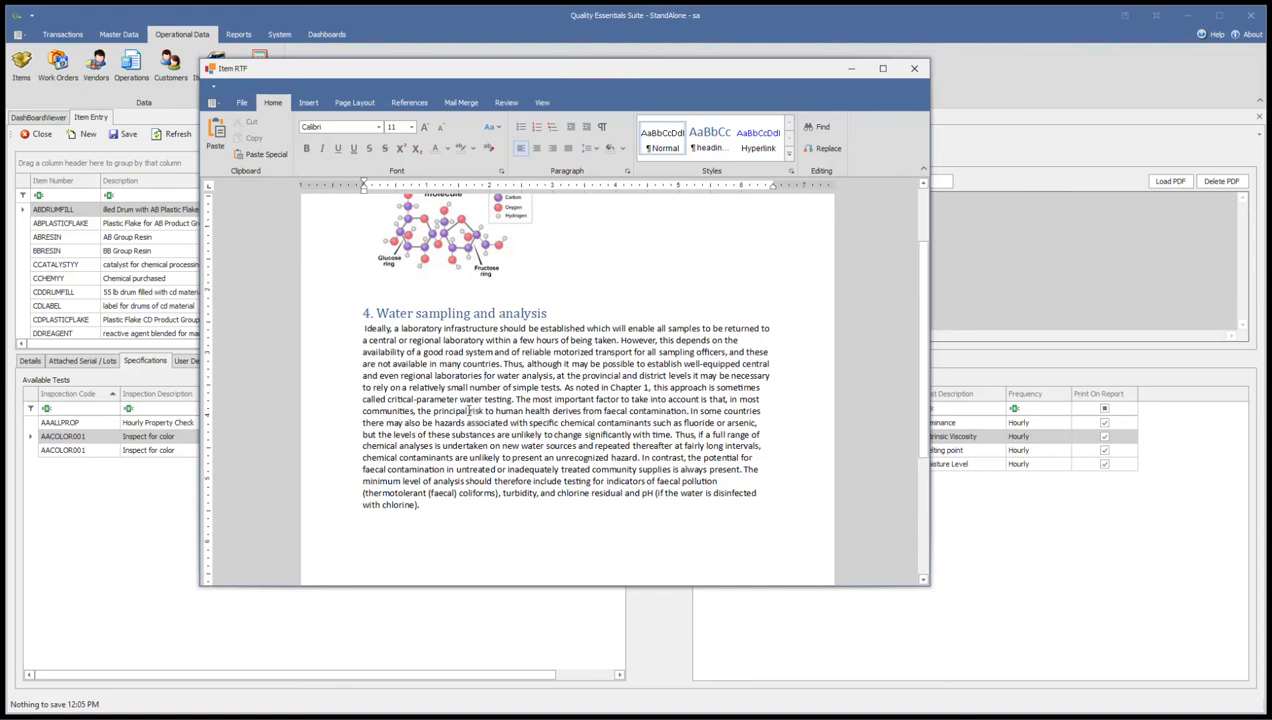
pyautogui.scroll(1, 468, 411)
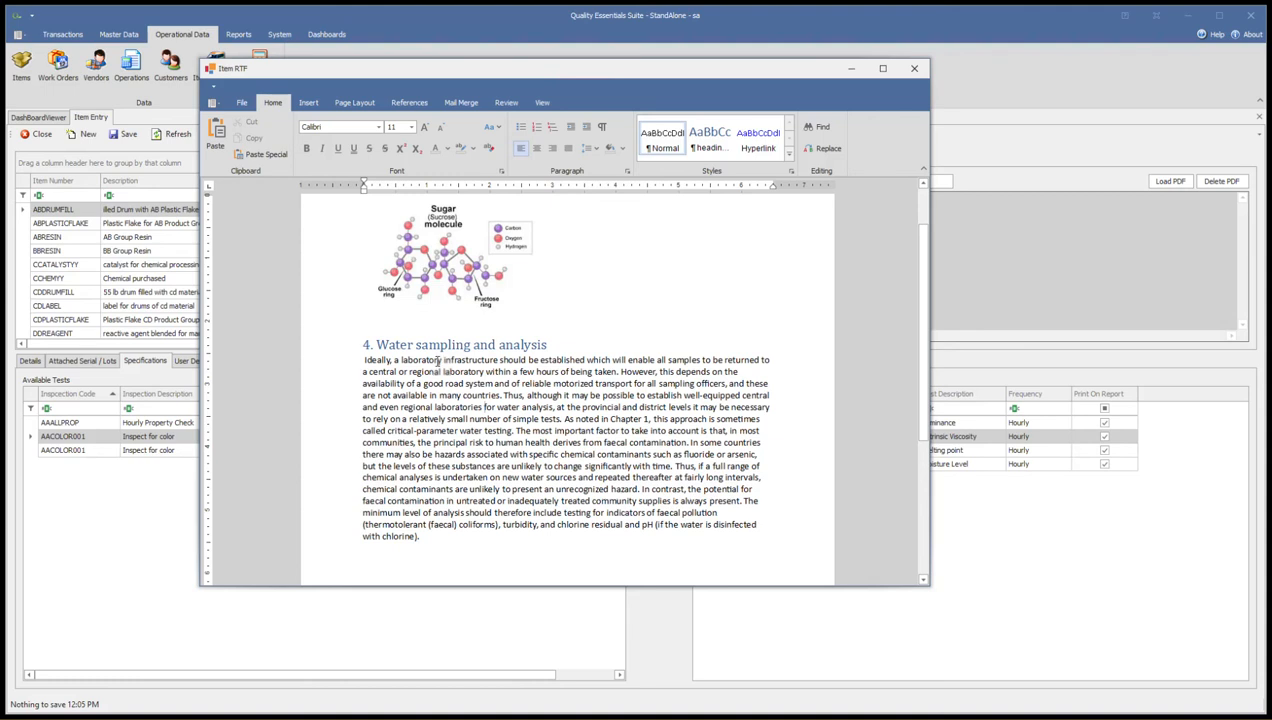
pyautogui.scroll(-8, 437, 362)
pyautogui.scroll(10, 416, 381)
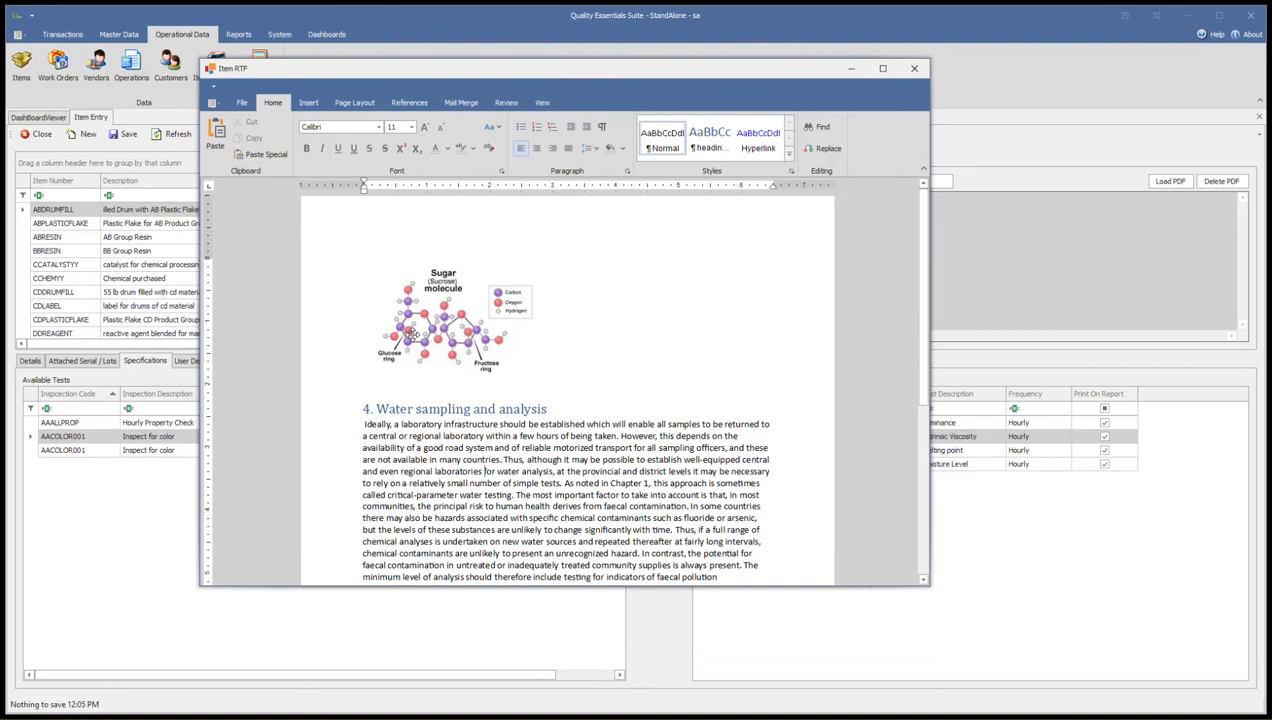
pyautogui.click(661, 344)
pyautogui.click(445, 342)
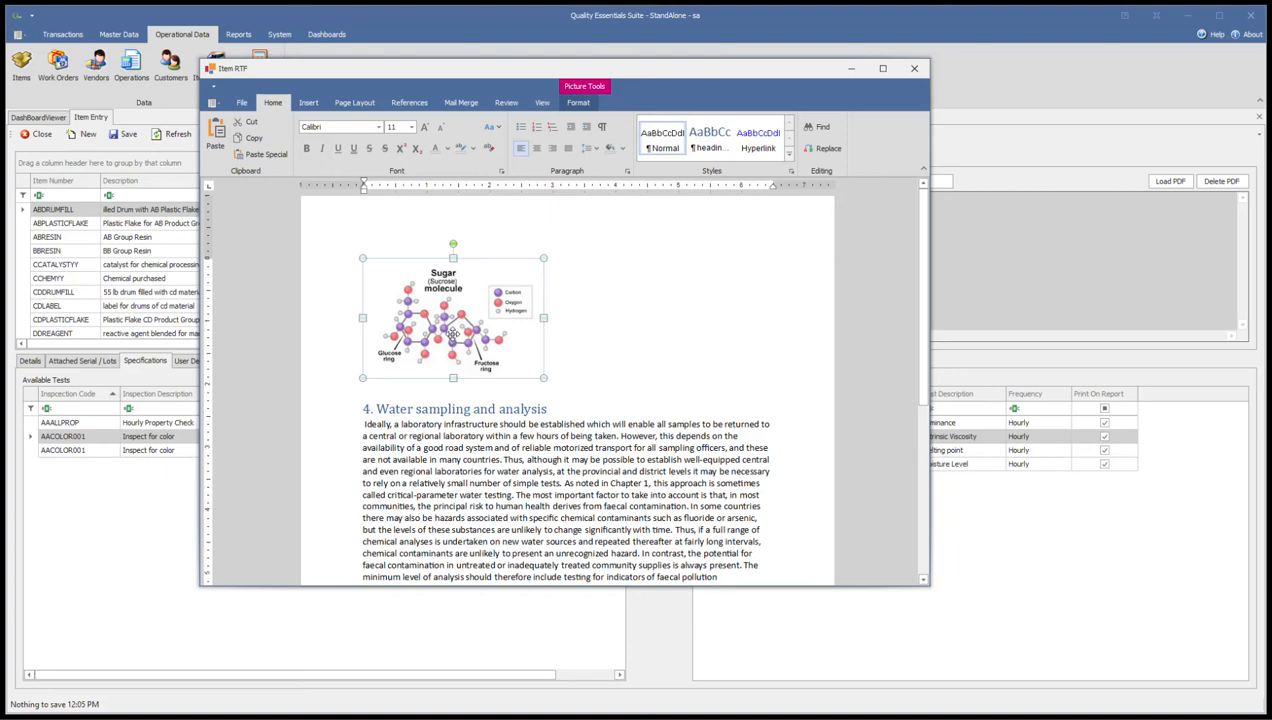
pyautogui.click(577, 315)
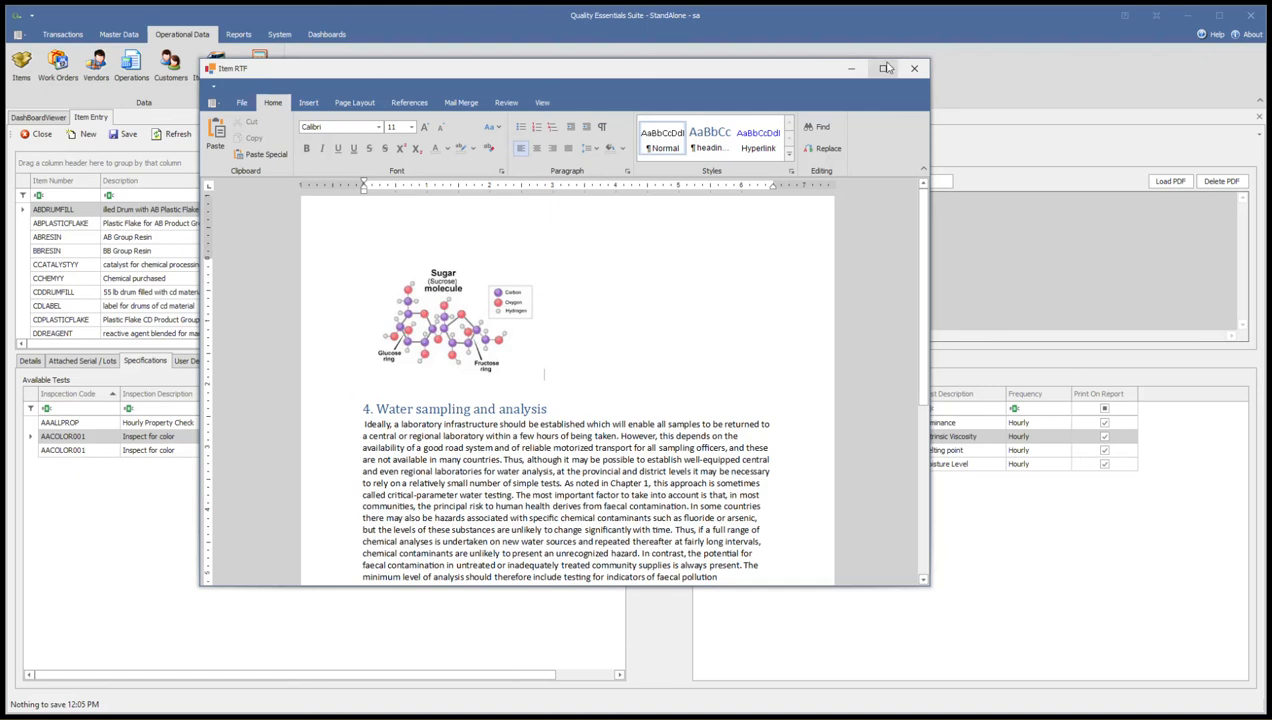
pyautogui.scroll(-2, 545, 428)
pyautogui.scroll(2, 545, 428)
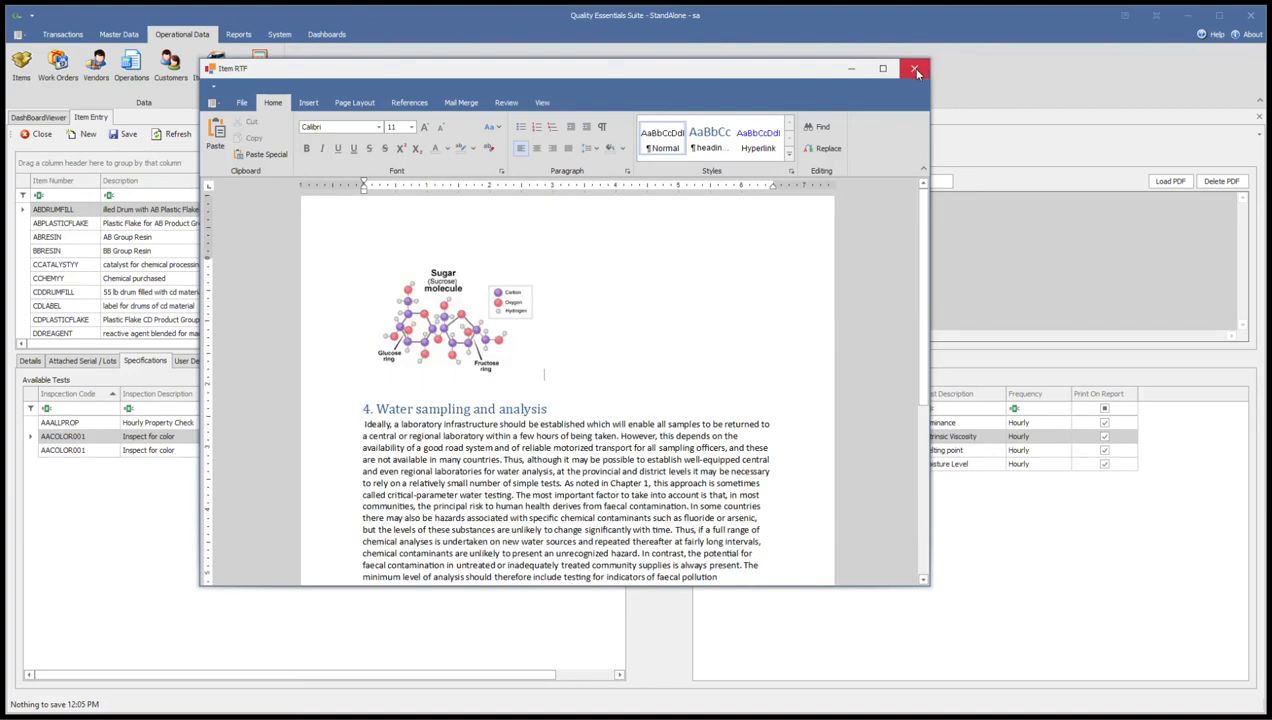
# Close the RTF document, accept inserting its changes into the current record, and save the item
pyautogui.click(914, 69)
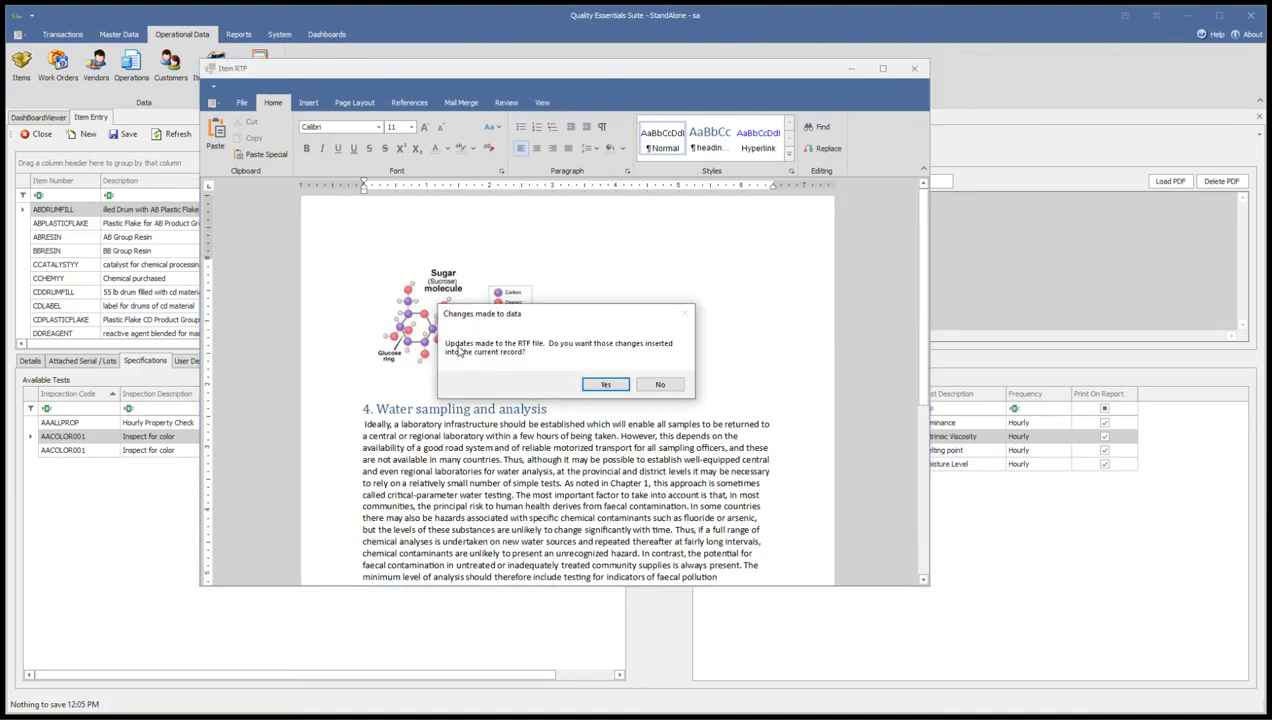
pyautogui.click(607, 386)
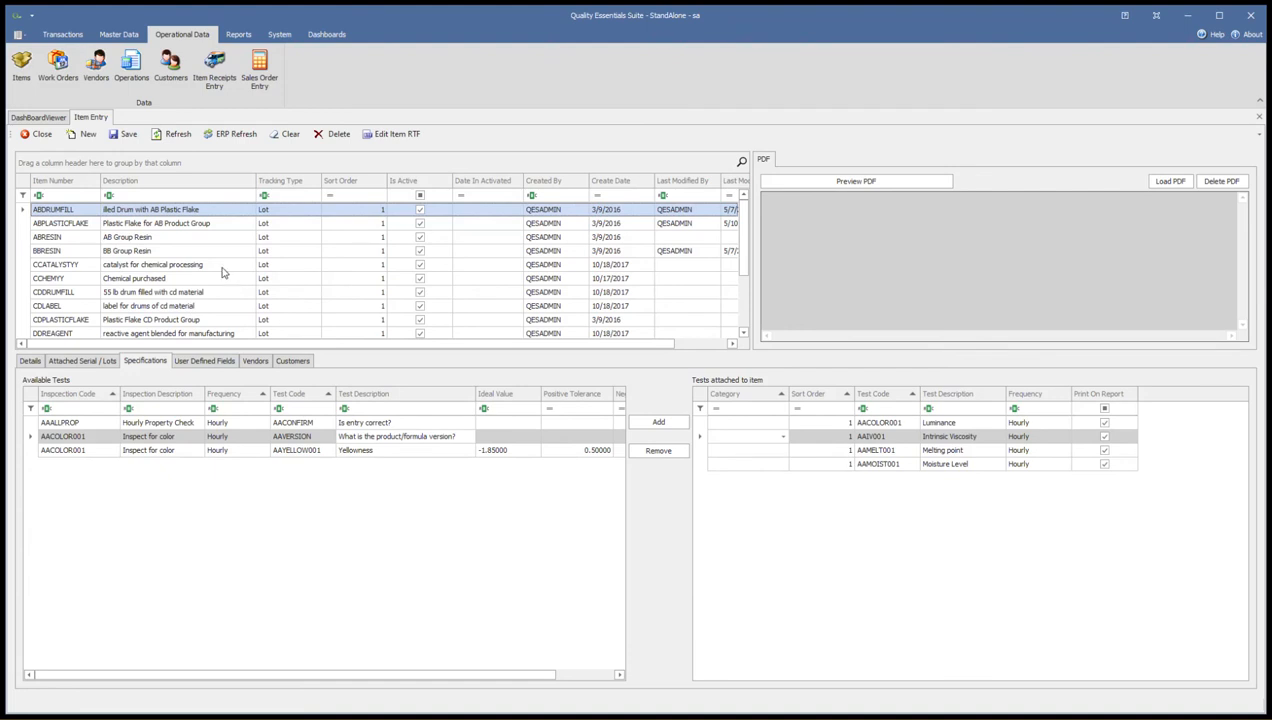
pyautogui.click(120, 136)
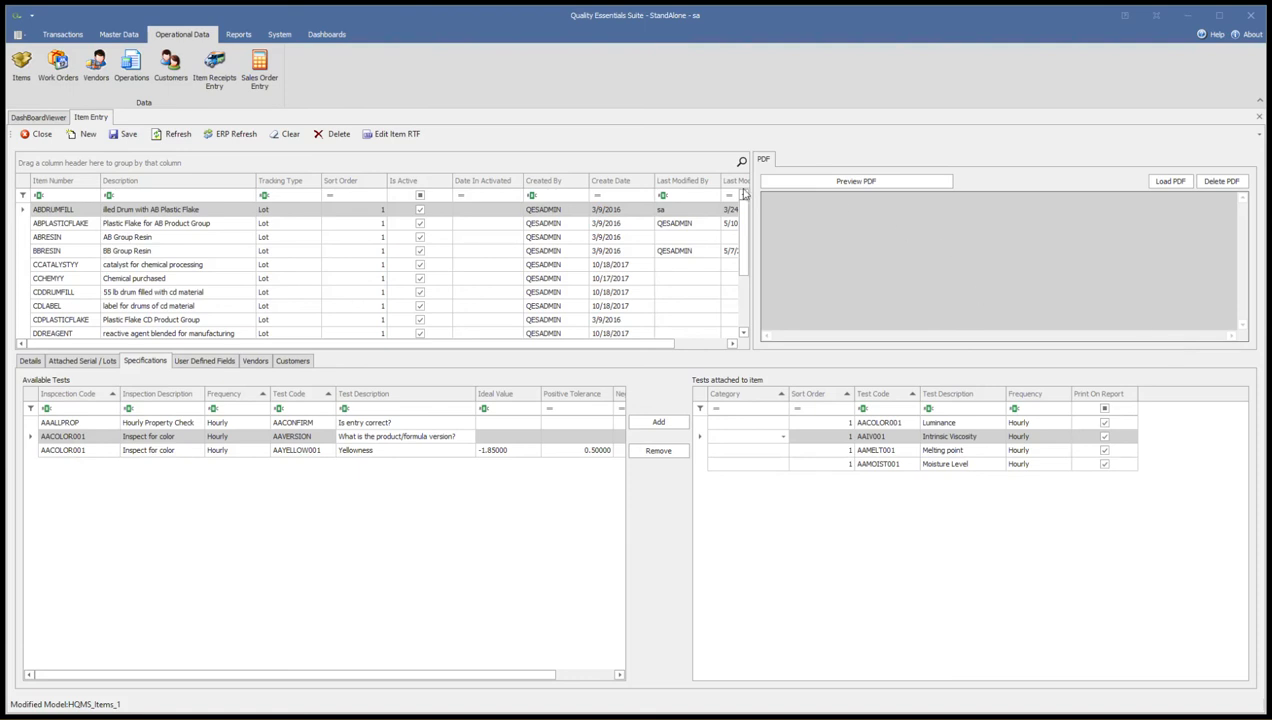
# Create a report record named "Item Spect RTF Test" with description "This shows the RTF field" and base type Item Specification
pyautogui.click(239, 36)
pyautogui.click(684, 80)
pyautogui.click(75, 134)
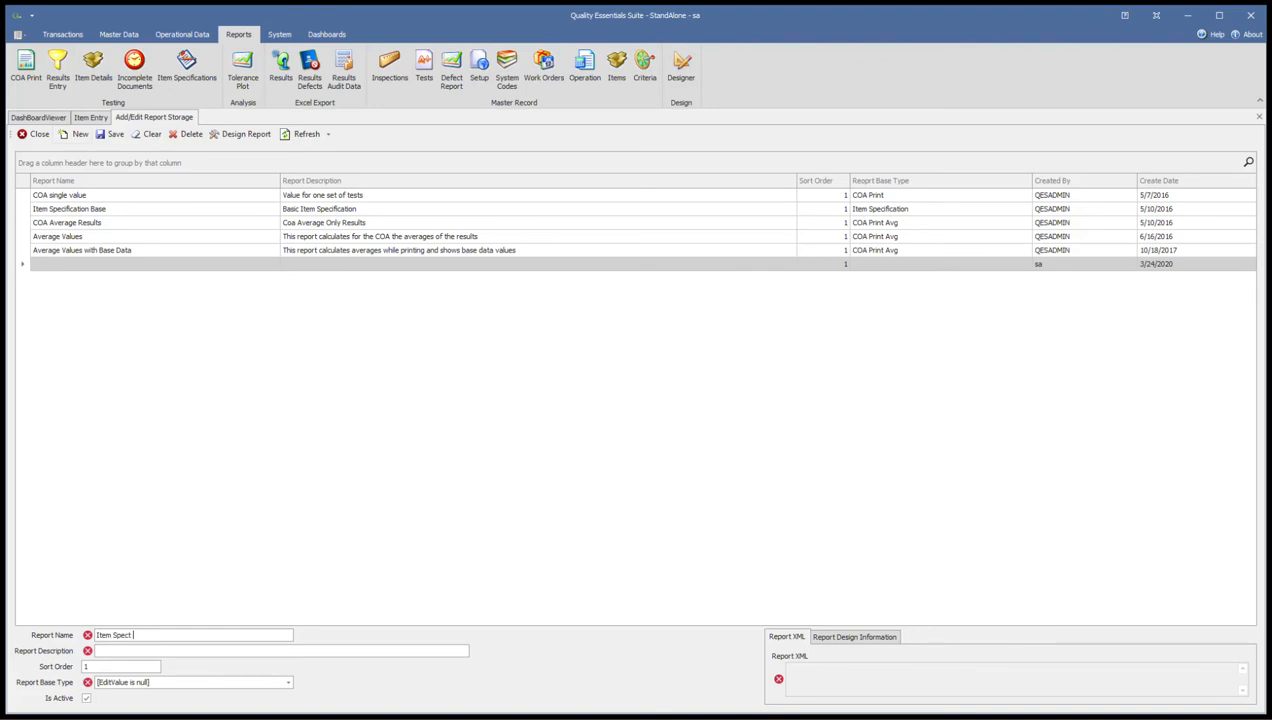
pyautogui.press('Tab')
pyautogui.write('Th')
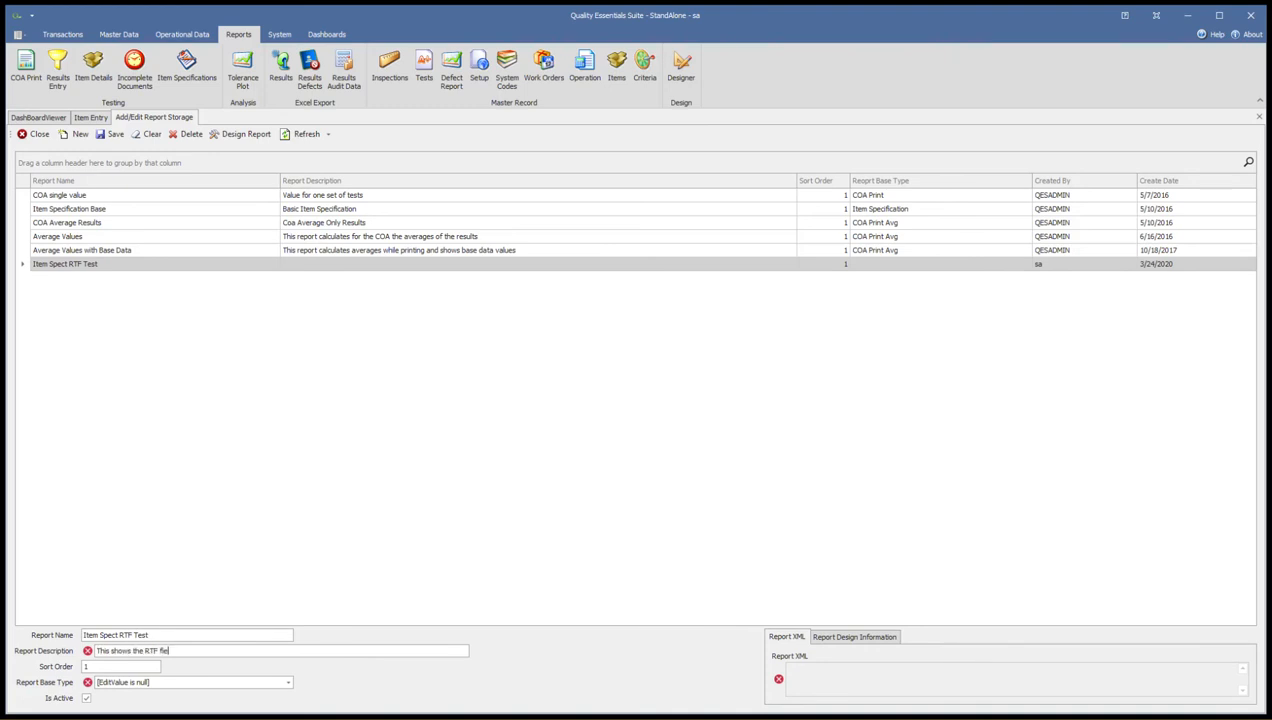
pyautogui.press('Tab')
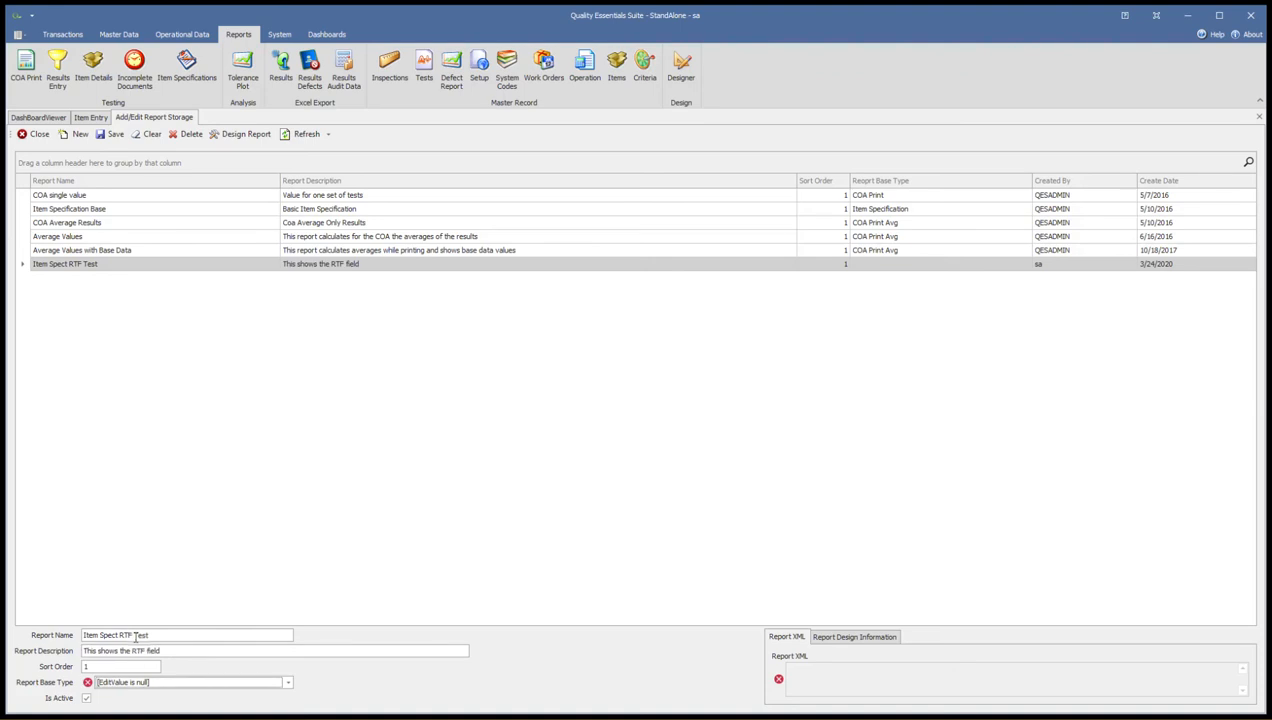
pyautogui.write('Item Specification')
pyautogui.click(289, 684)
pyautogui.click(135, 500)
# Open the design of the Item Spect RTF Test report and enable Can Shrink for the rich text box in the report footer
pyautogui.click(243, 135)
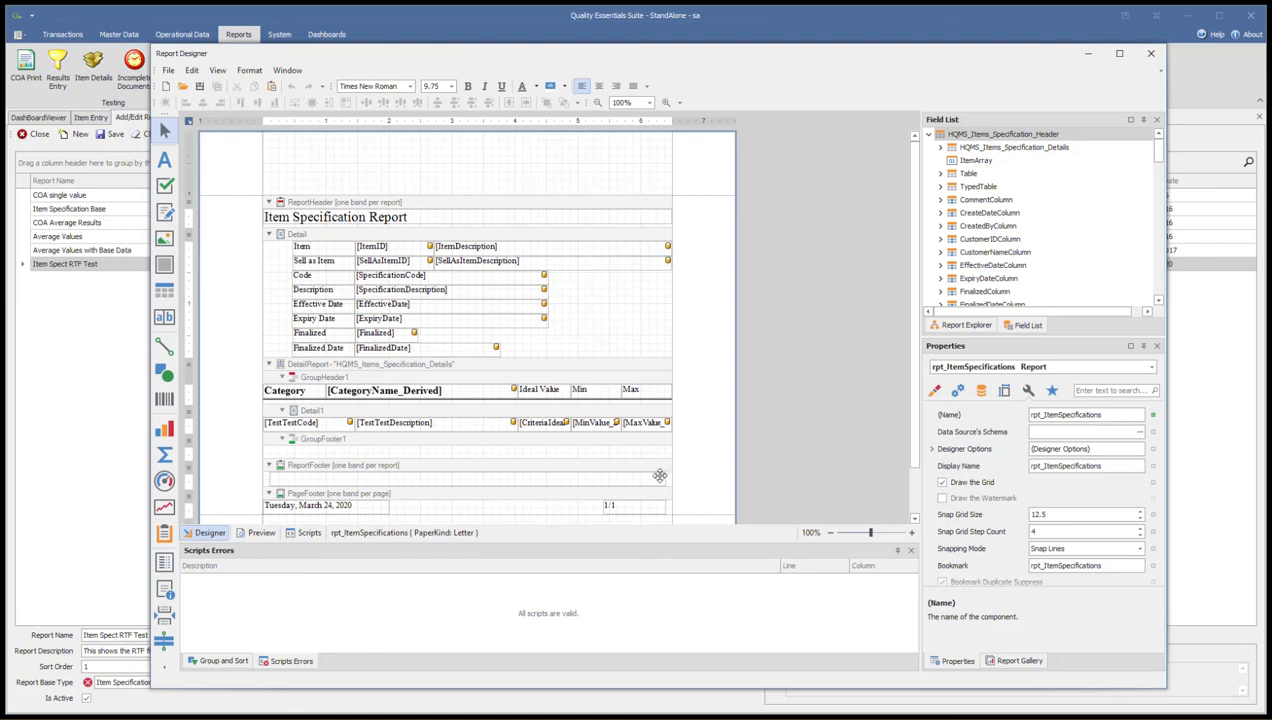
pyautogui.click(629, 477)
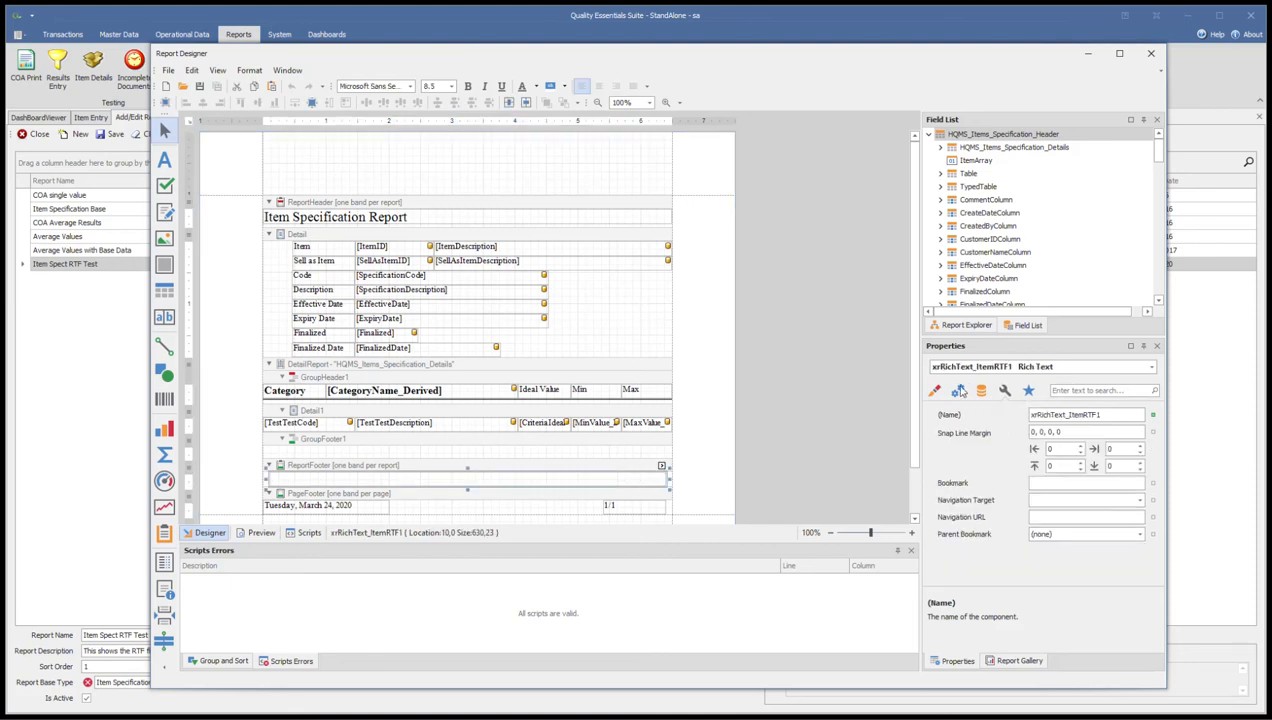
pyautogui.click(959, 391)
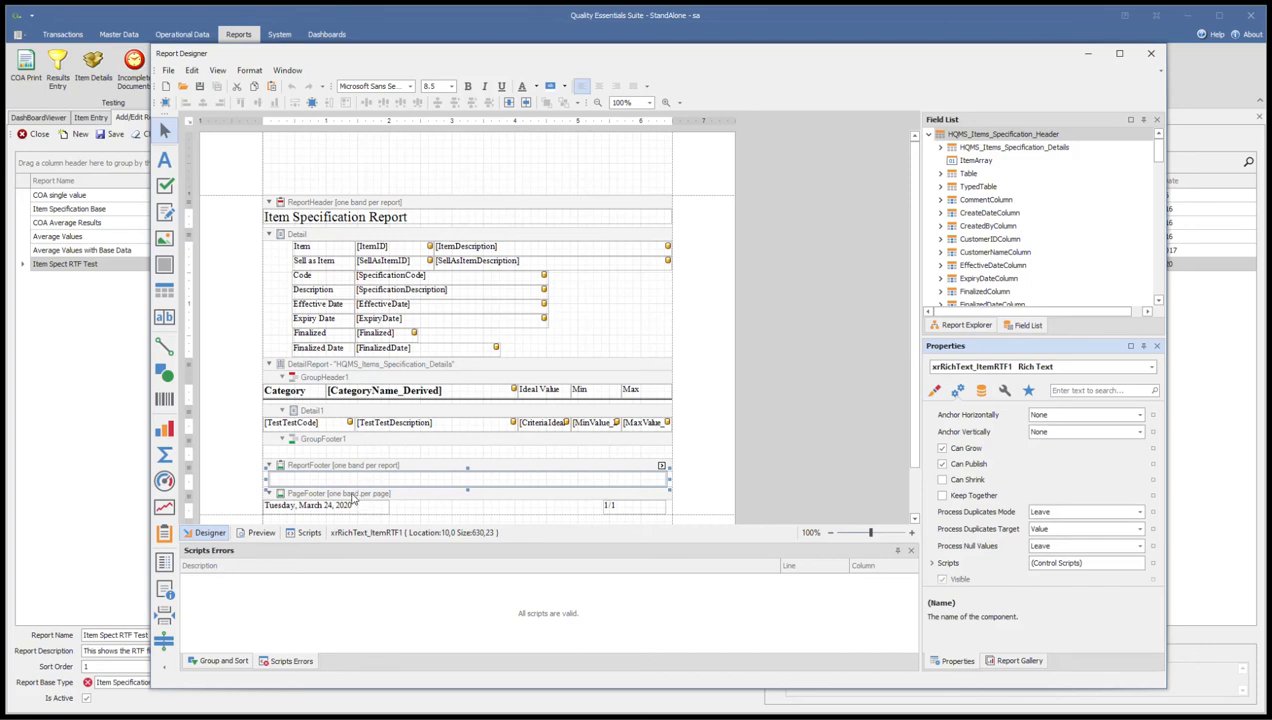
pyautogui.click(943, 484)
pyautogui.click(942, 481)
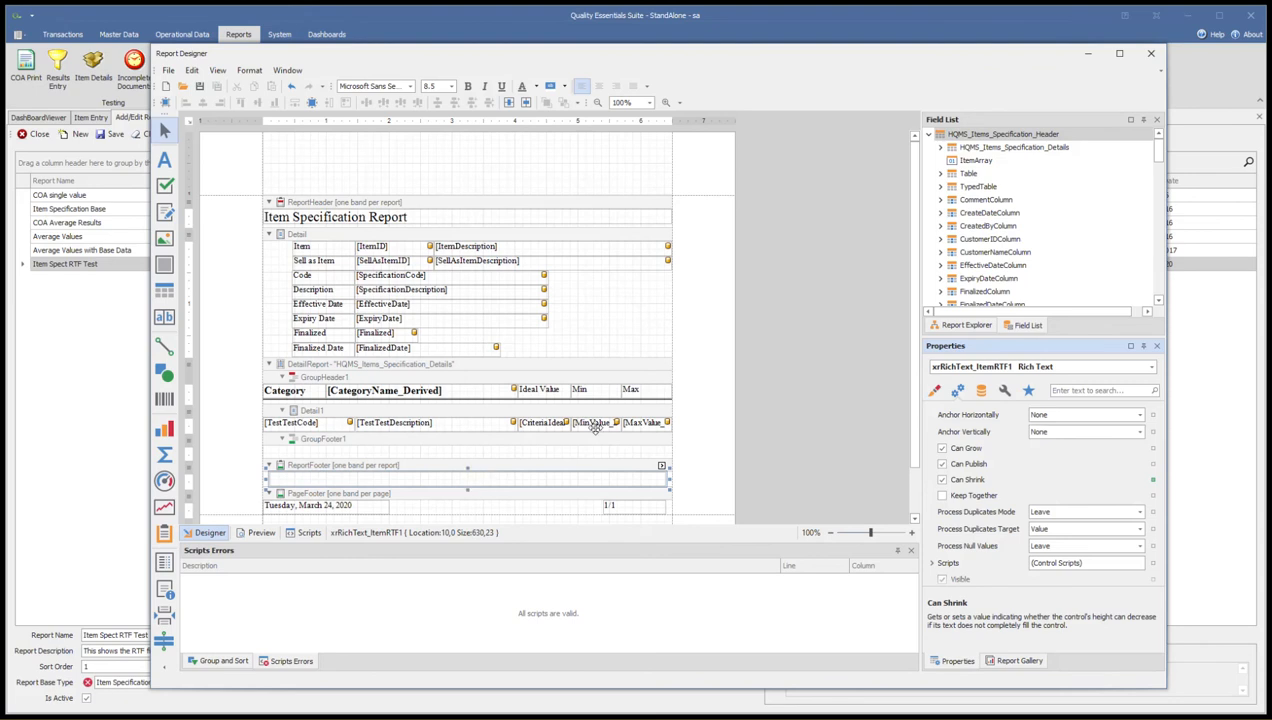
# Locate the ItemRTF1 field in the report's list of available fields
pyautogui.scroll(-5, 1010, 215)
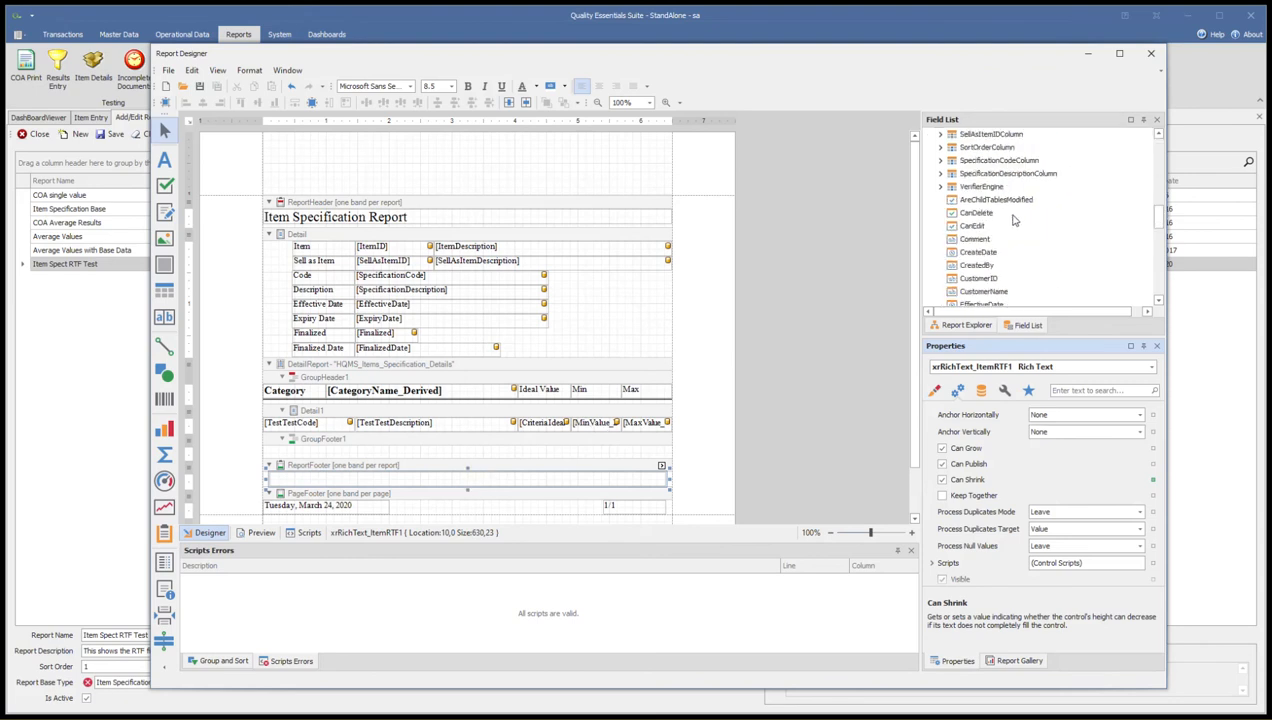
pyautogui.scroll(-3, 1010, 225)
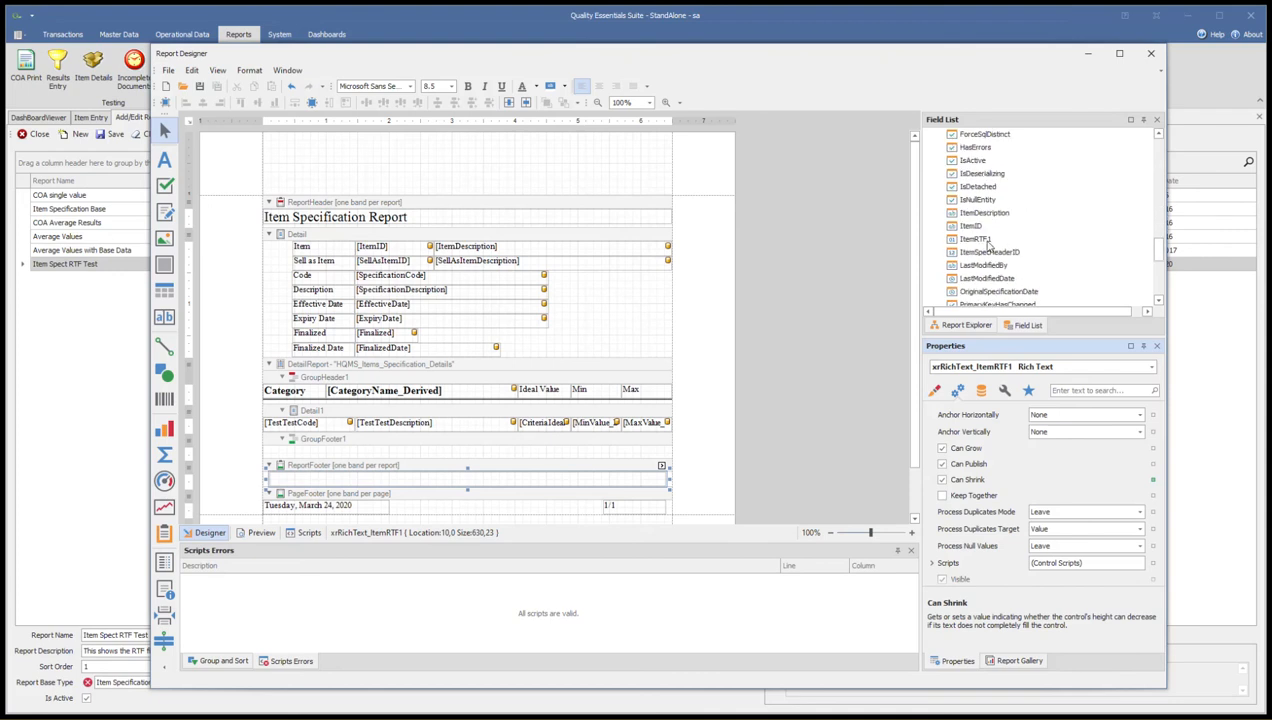
pyautogui.click(1015, 240)
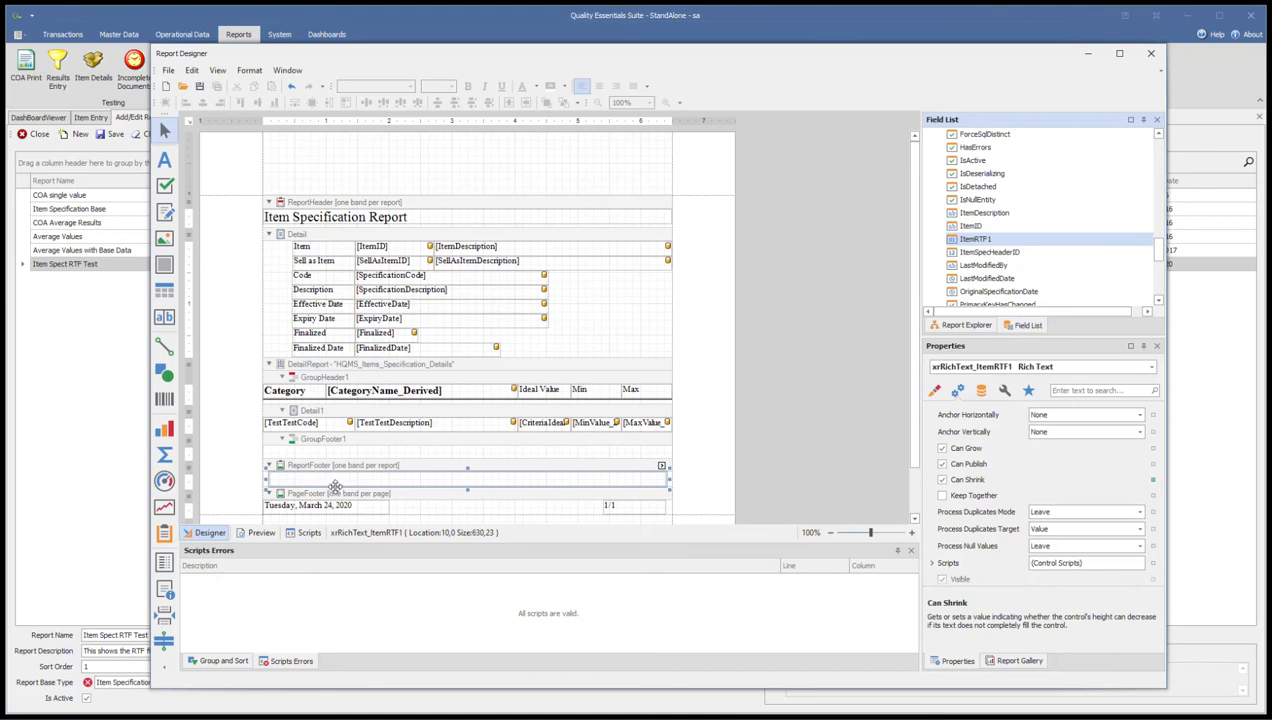
# Make room in the report header and move the ItemRTF1 rich text box from the report footer to beneath the report title
pyautogui.click(304, 231)
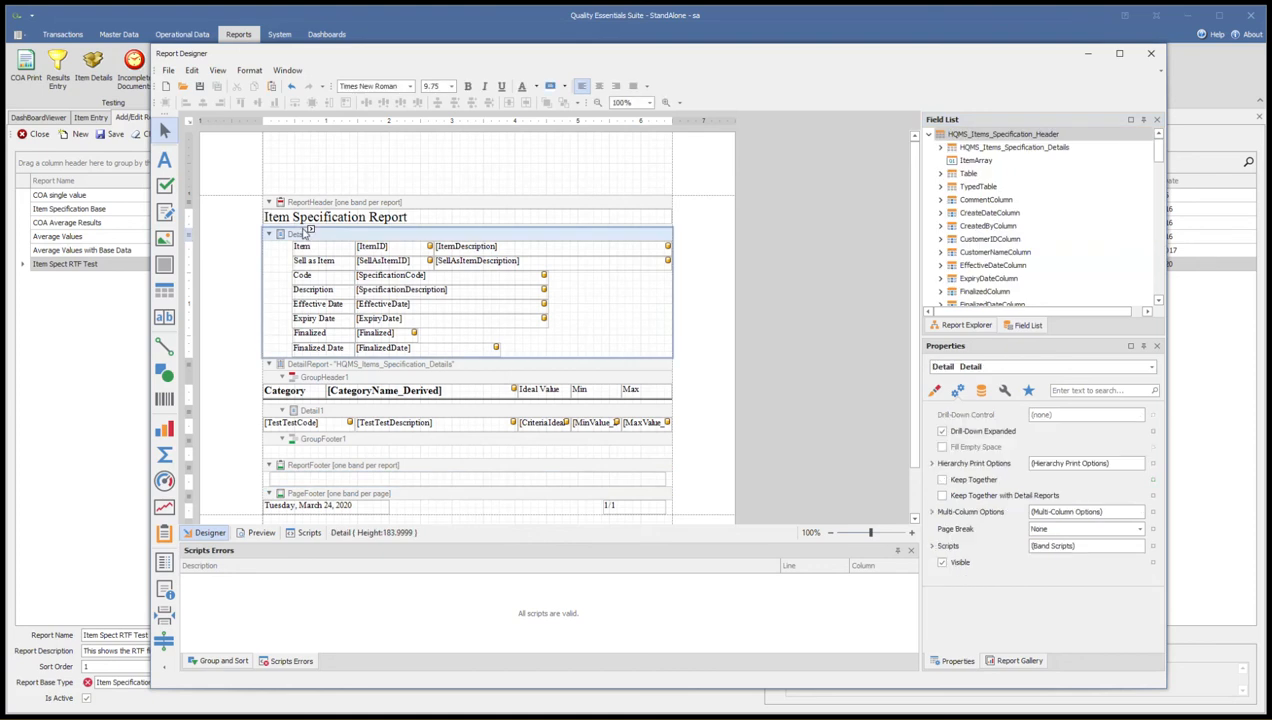
pyautogui.moveTo(352, 231); pyautogui.dragTo(352, 267)
pyautogui.moveTo(318, 509); pyautogui.dragTo(313, 233)
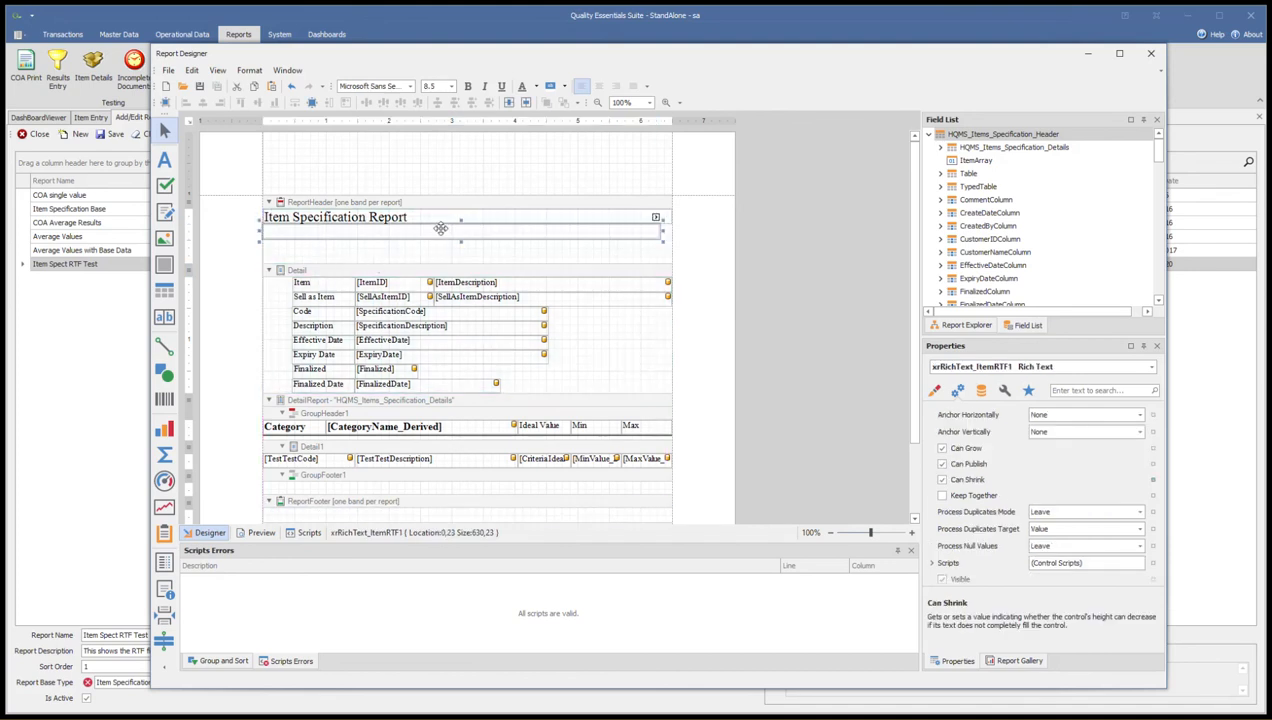
# Widen the ItemRTF1 rich text box to 650, tighten the header band around it, and close the report designer
pyautogui.moveTo(662, 231); pyautogui.dragTo(674, 231)
pyautogui.moveTo(453, 250); pyautogui.dragTo(453, 230)
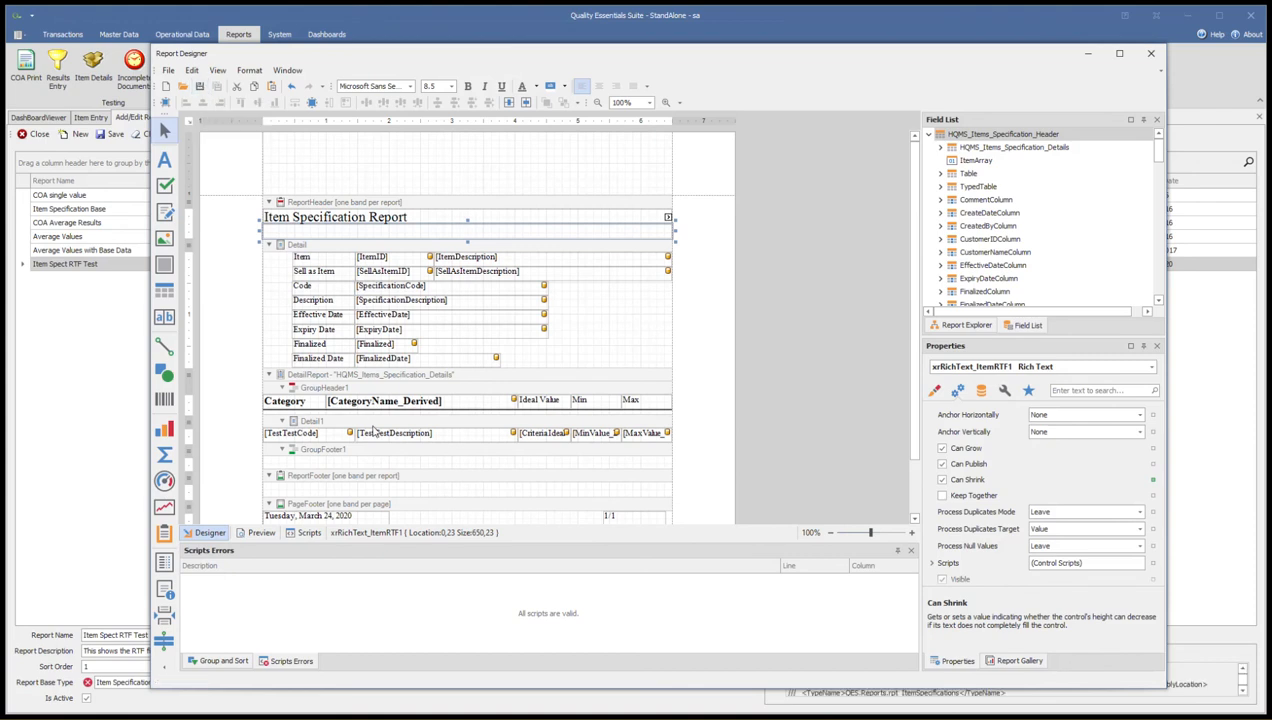
pyautogui.click(1150, 53)
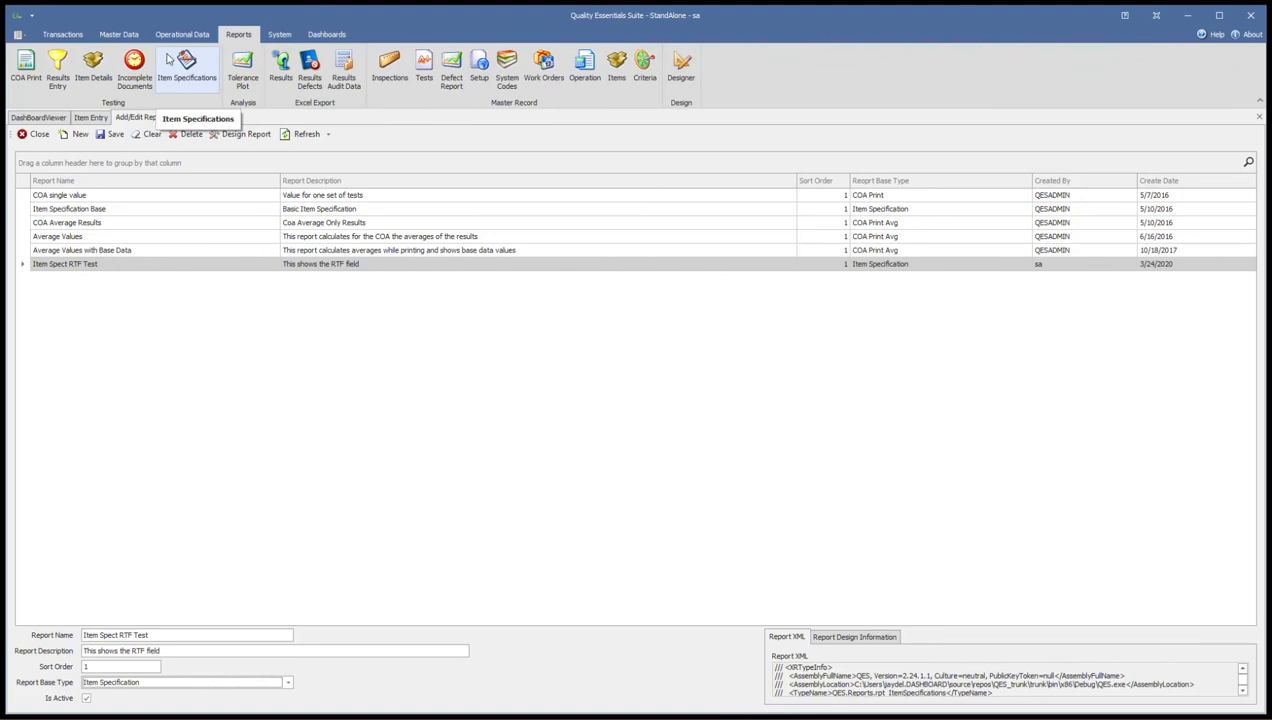
# Create an item specification with code ABDRUMFILLV1_AACUST, description "Showing RTF addition" and customer All AA Casting
pyautogui.click(188, 79)
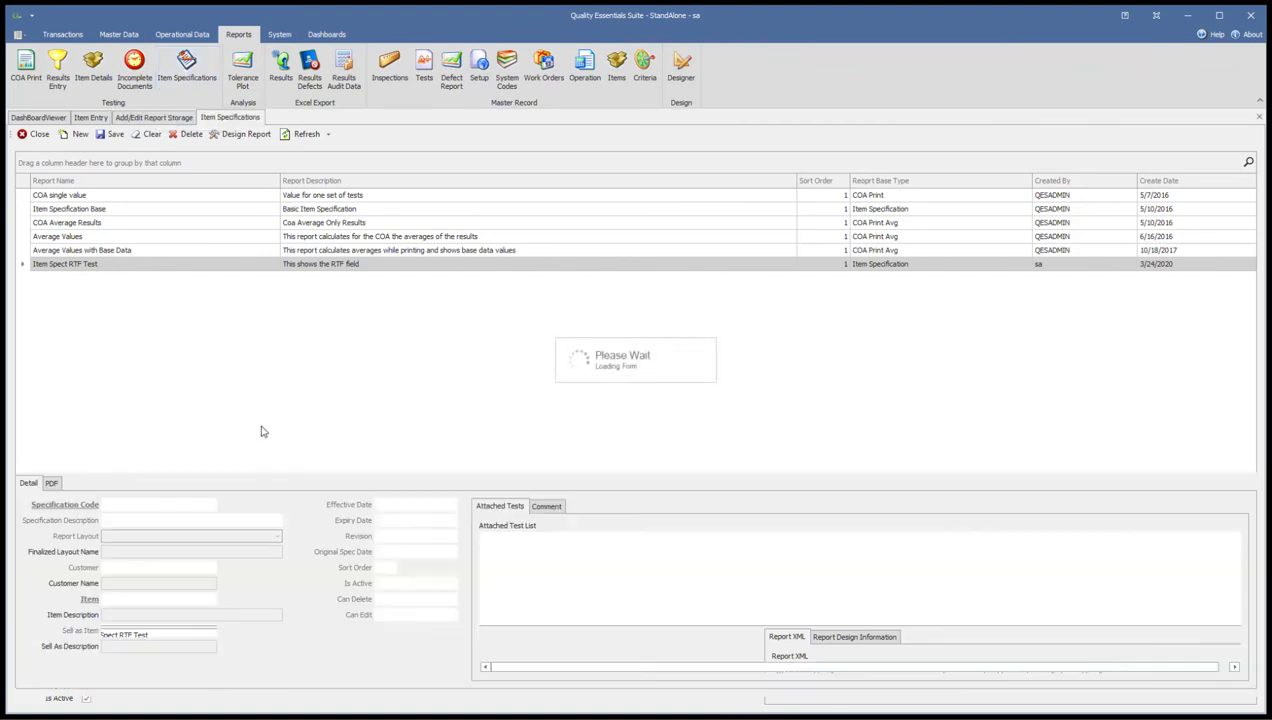
pyautogui.click(84, 134)
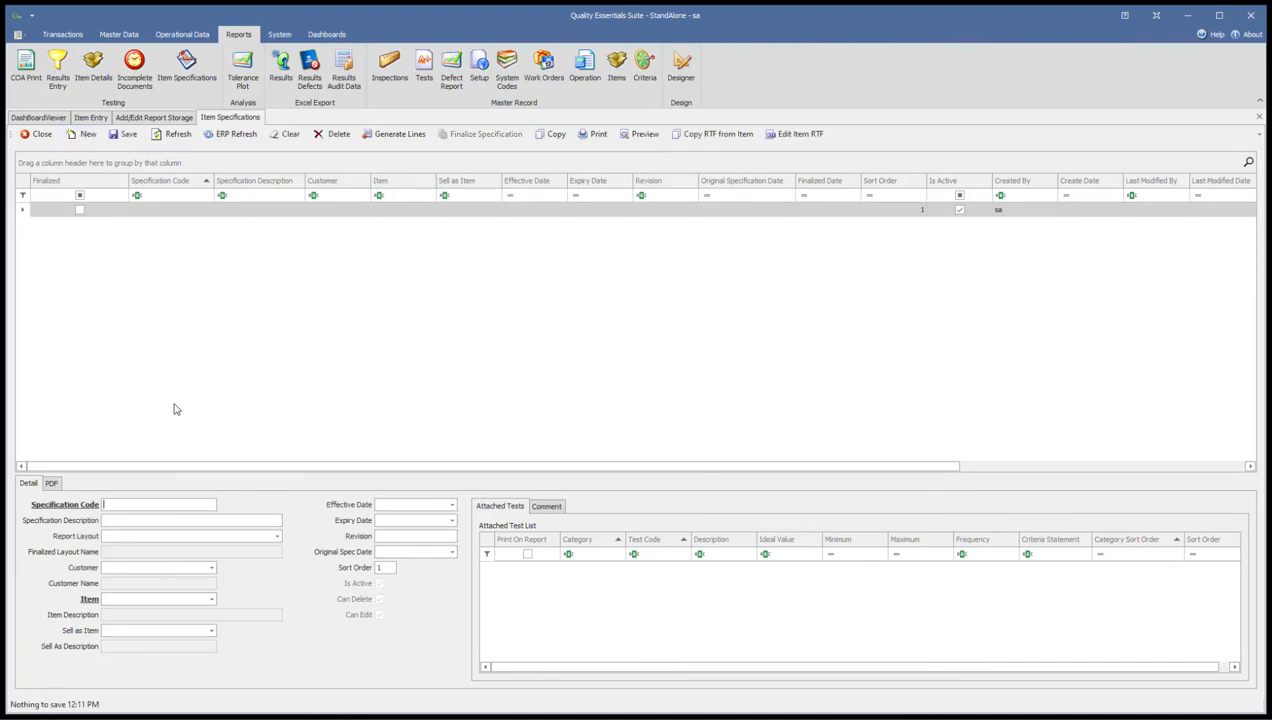
pyautogui.click(131, 506)
pyautogui.write('ABDRU')
pyautogui.click(211, 567)
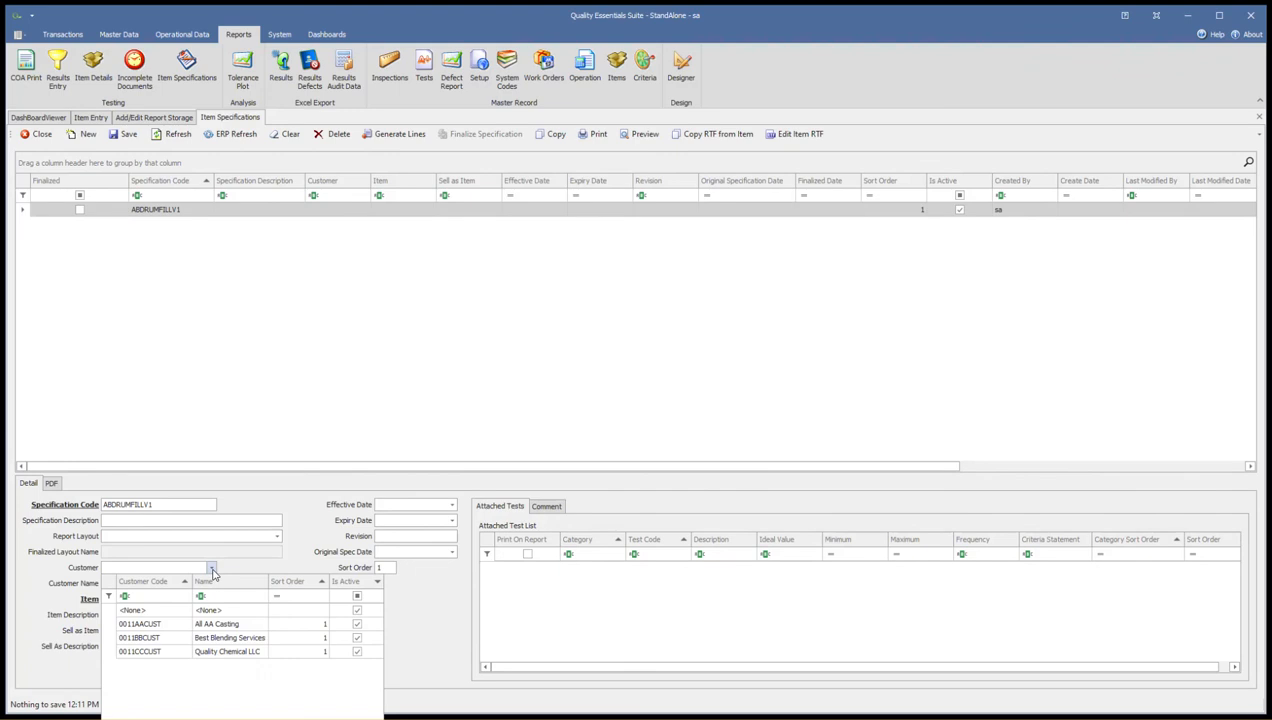
pyautogui.click(166, 624)
pyautogui.click(157, 504)
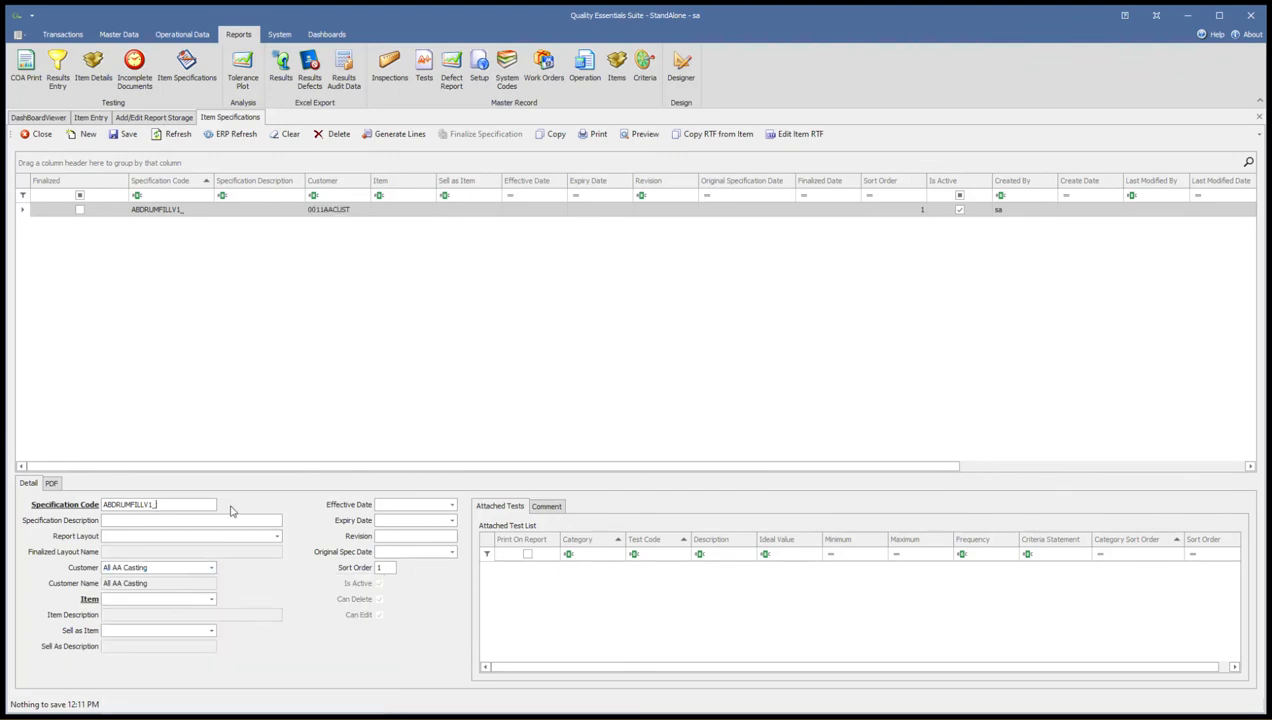
pyautogui.write('CUS')
pyautogui.write('Showing ')
pyautogui.write('RTF addition')
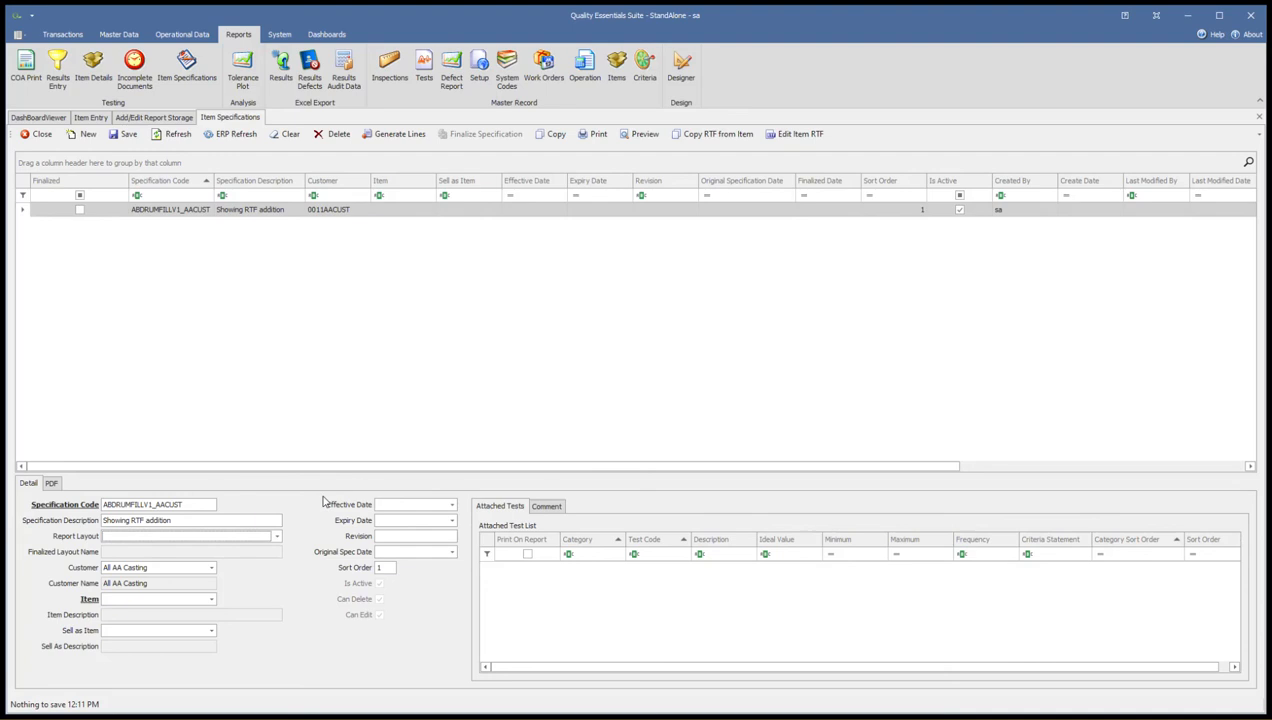
# Assign the Item Spect RTF Test report layout and item ABDRUMFILL to the new specification
pyautogui.click(277, 537)
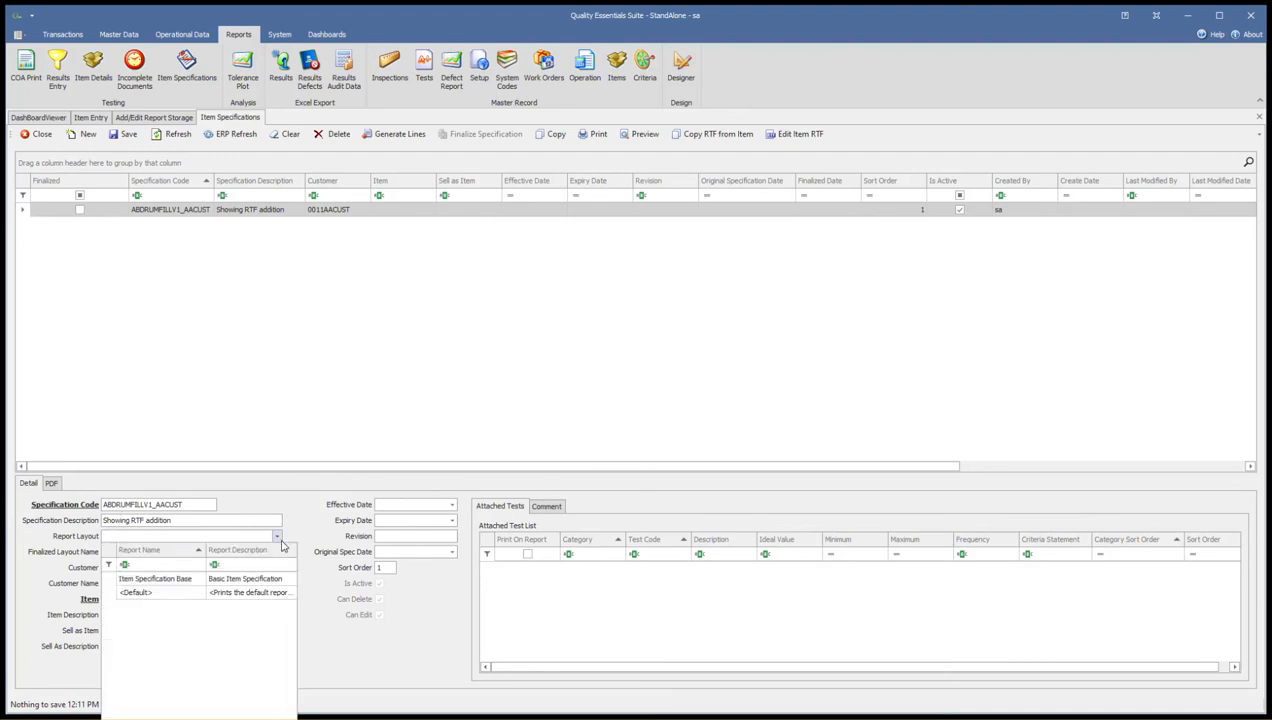
pyautogui.click(286, 509)
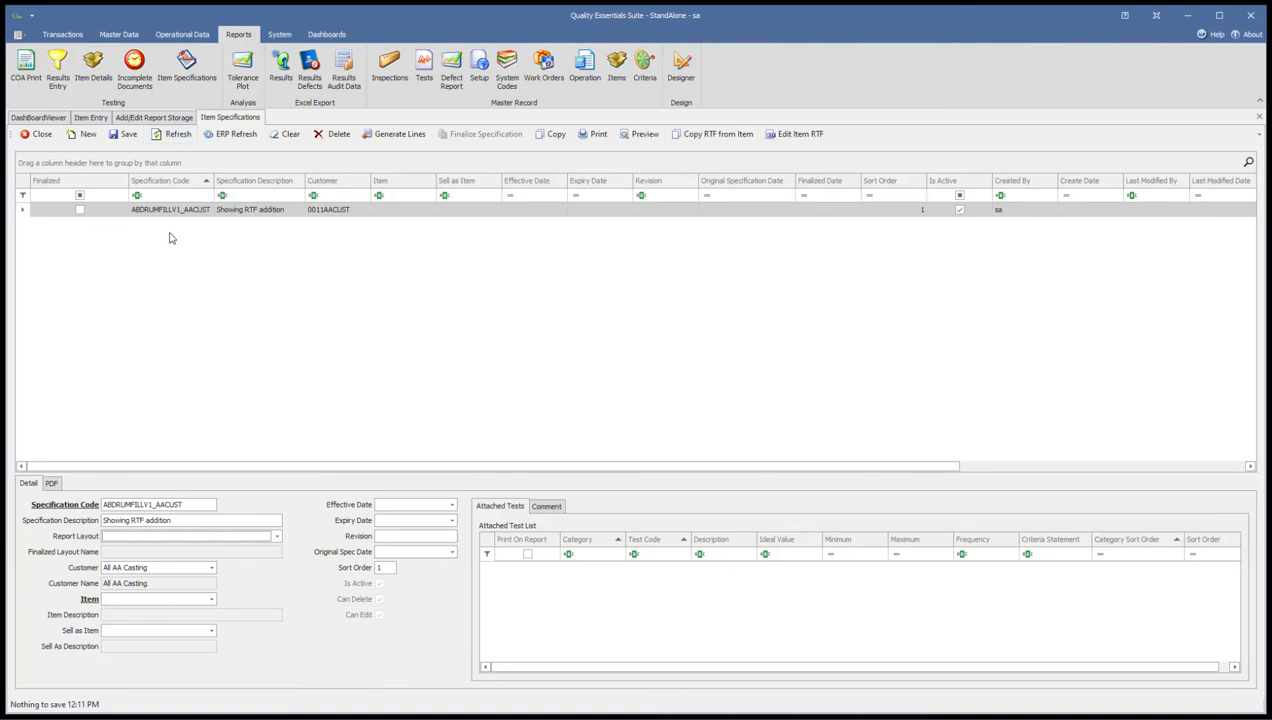
pyautogui.click(277, 537)
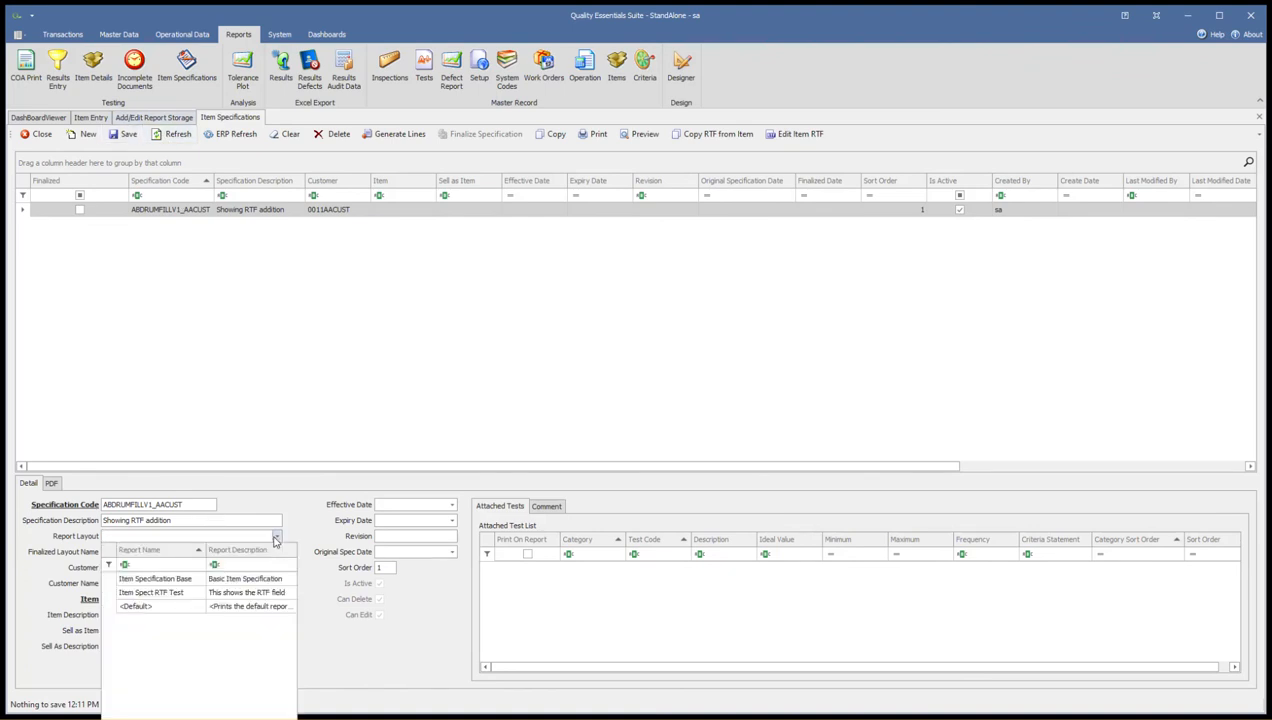
pyautogui.click(170, 594)
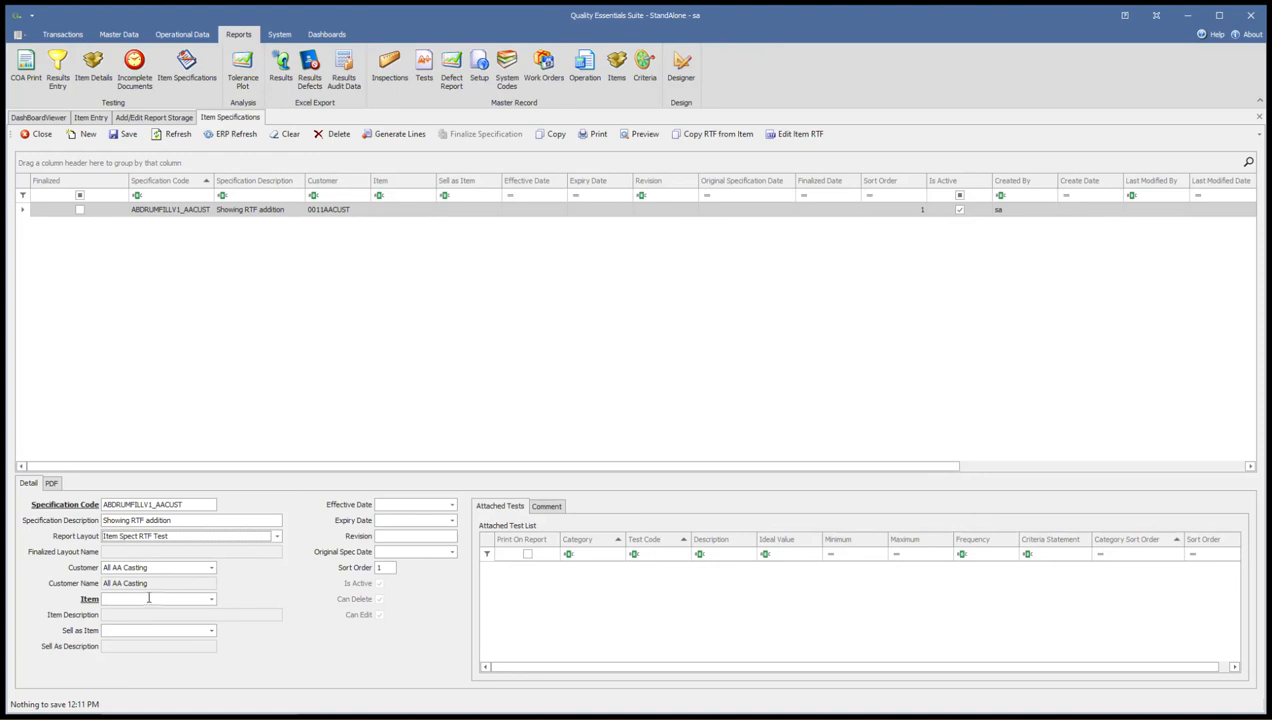
pyautogui.click(212, 599)
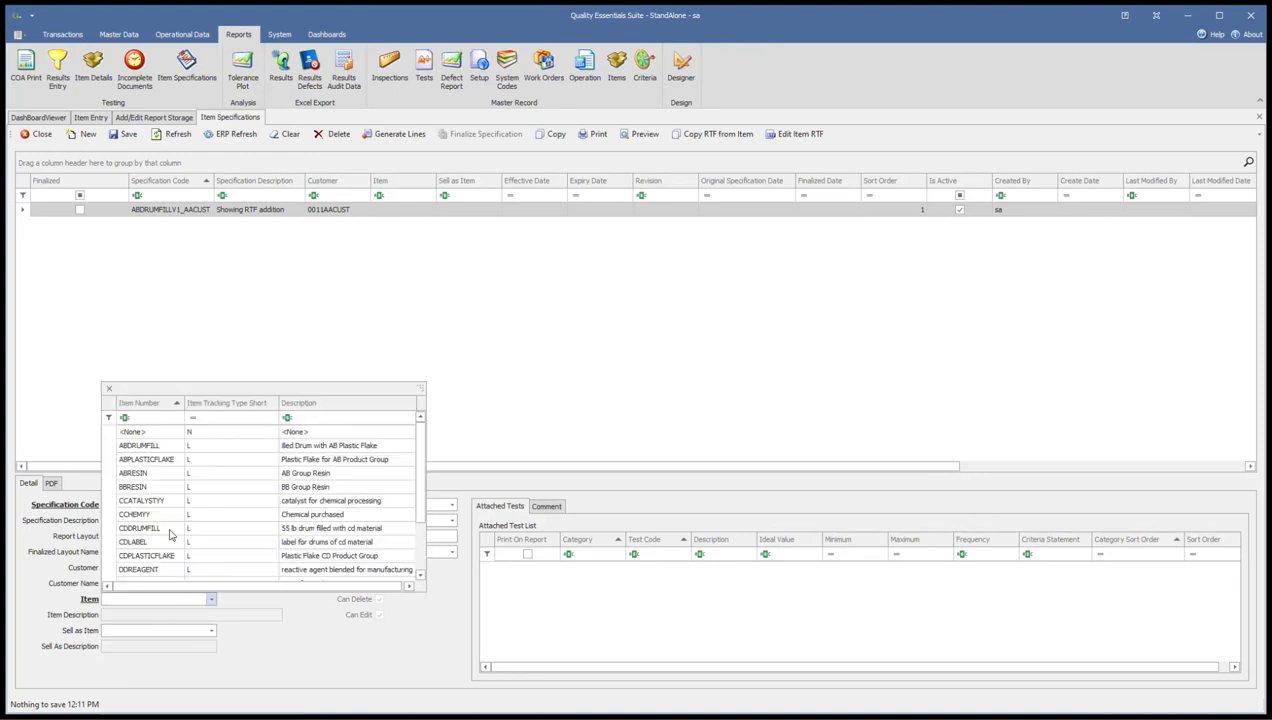
pyautogui.click(153, 444)
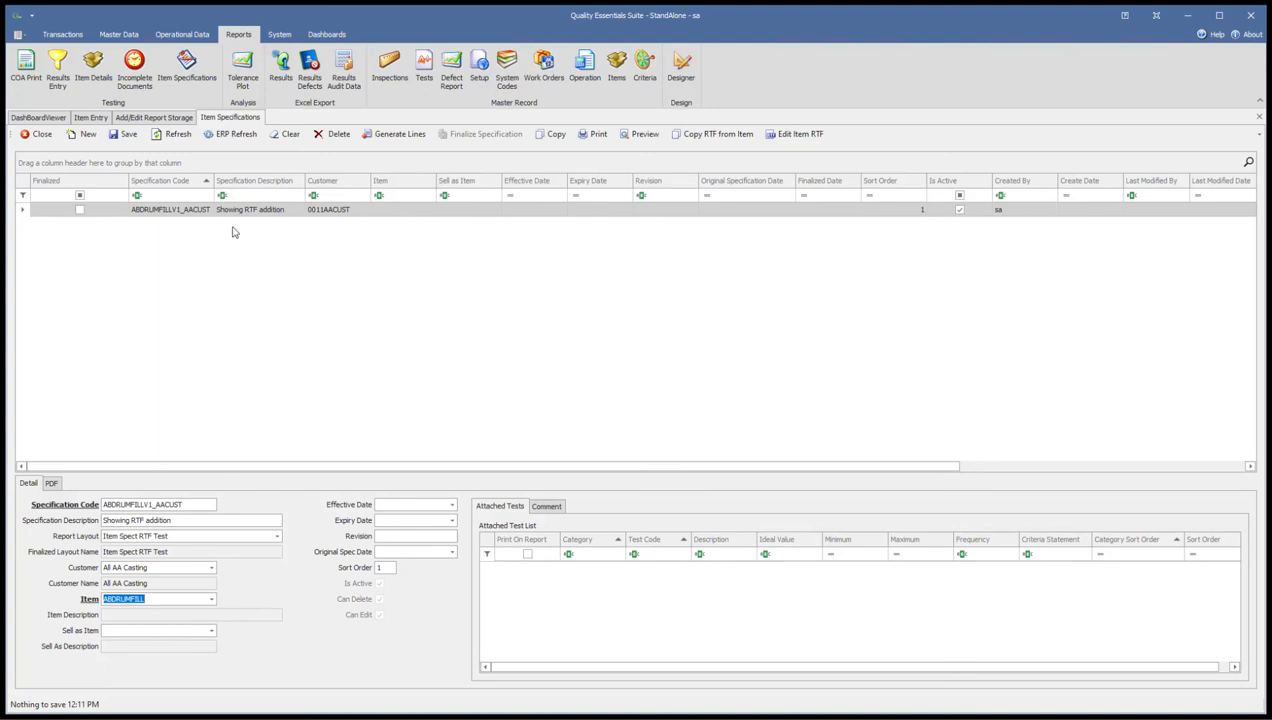
# Save the specification, copy the RTF content from its item into it, and save it again
pyautogui.click(127, 136)
pyautogui.click(127, 138)
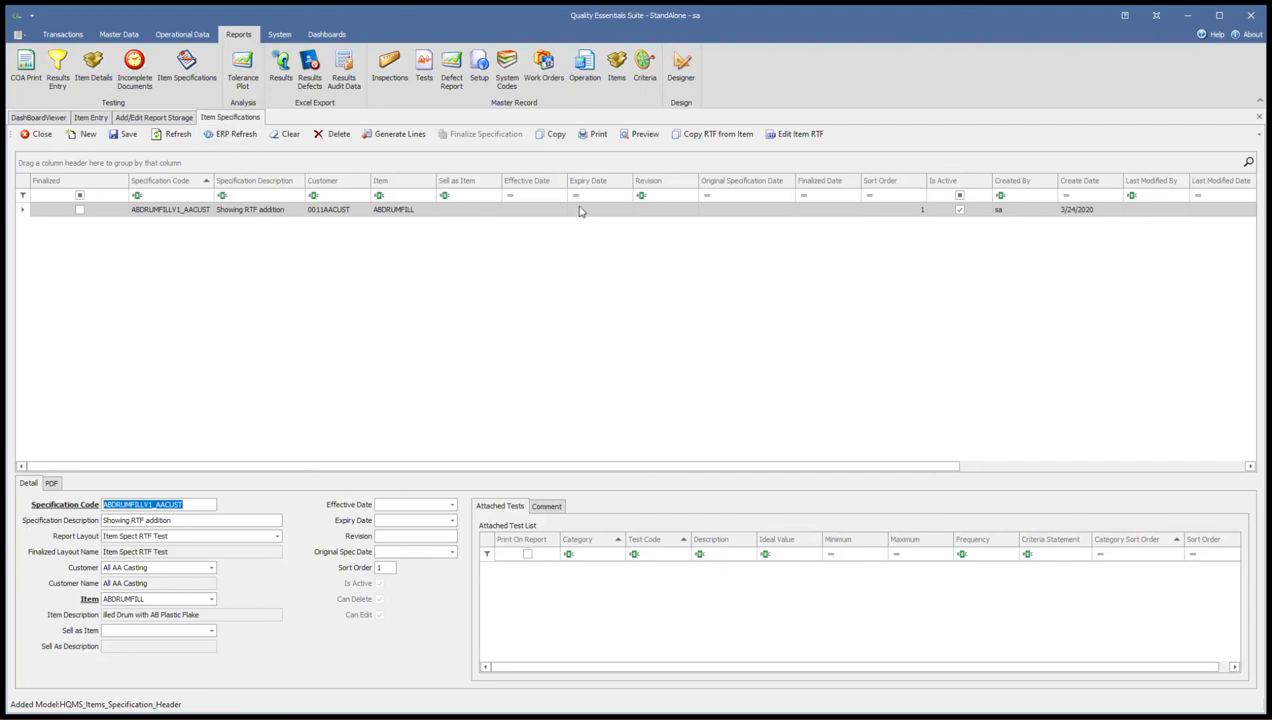
pyautogui.click(707, 138)
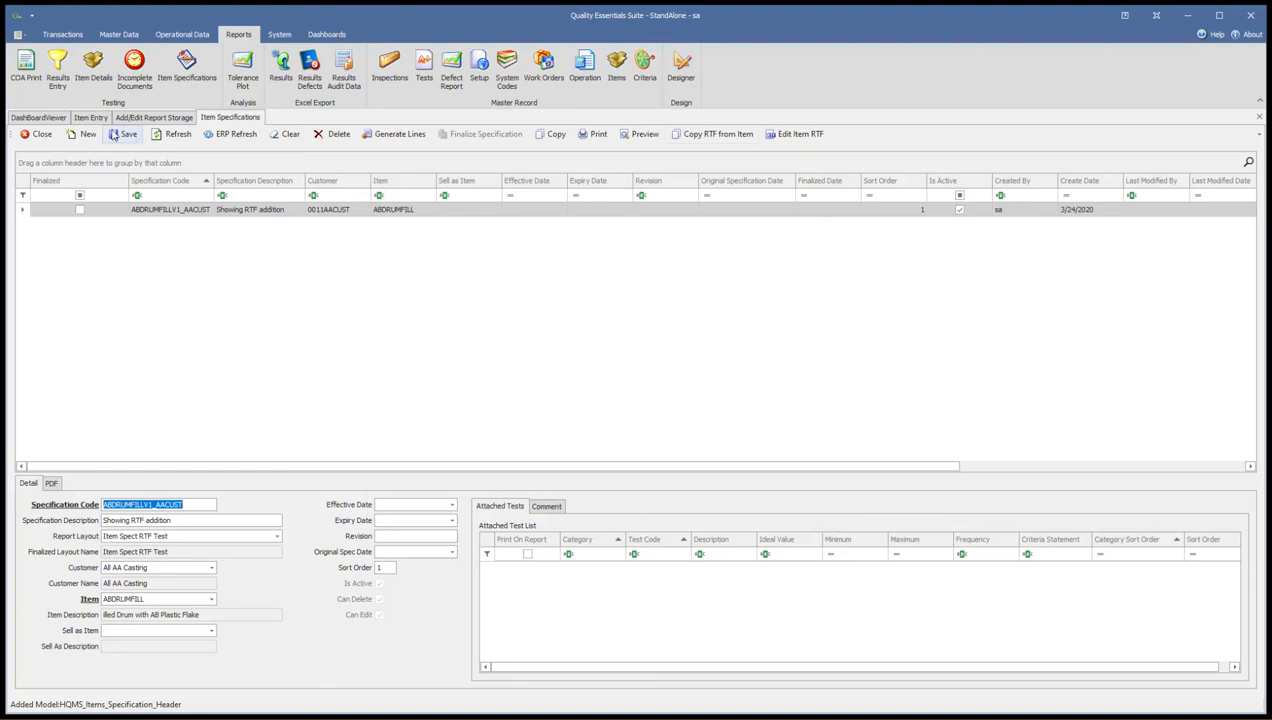
pyautogui.click(125, 134)
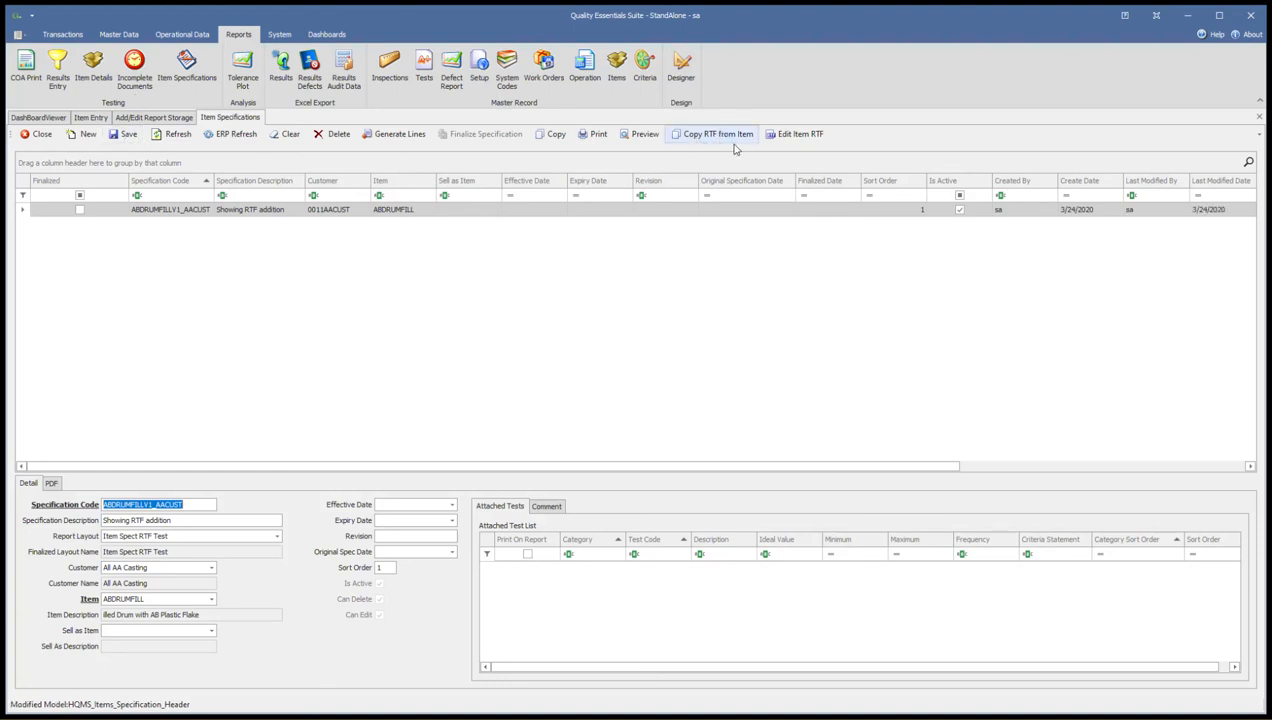
# Insert the line "Customer AA Casting specifc testing requirements" above the molecule picture in the specification's RTF and accept the changes into the record
pyautogui.click(795, 134)
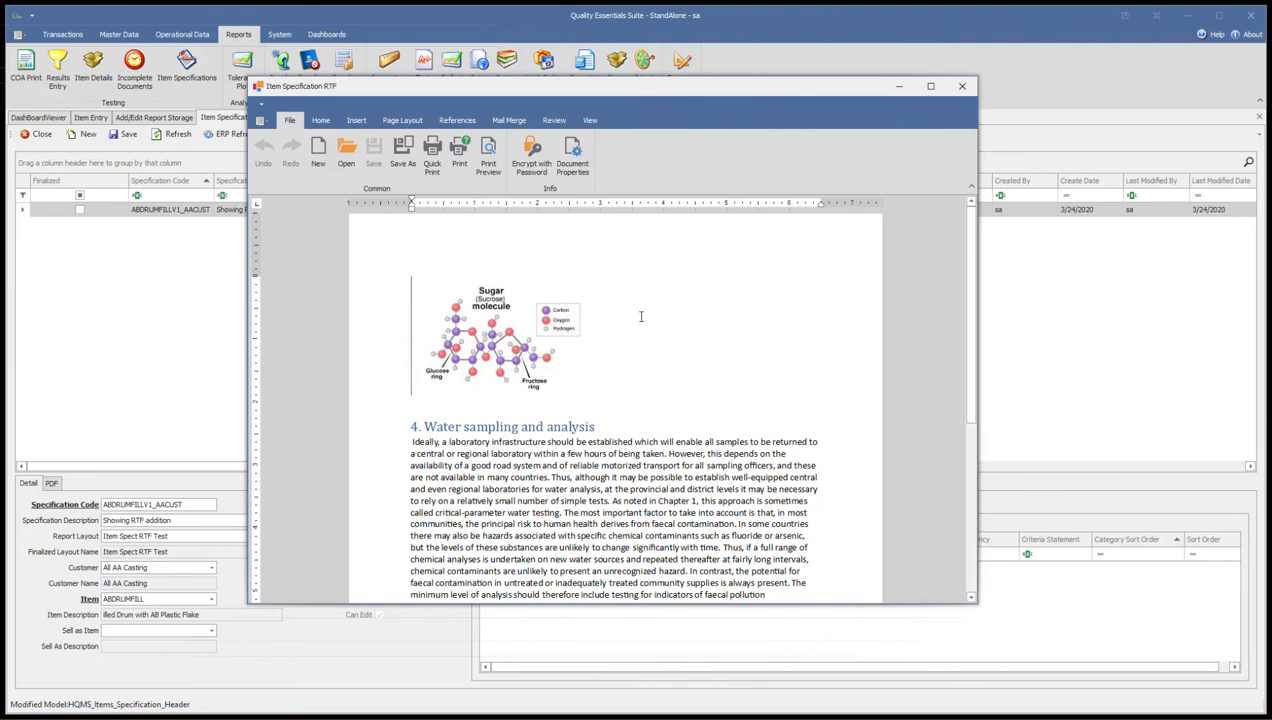
pyautogui.press('Return')
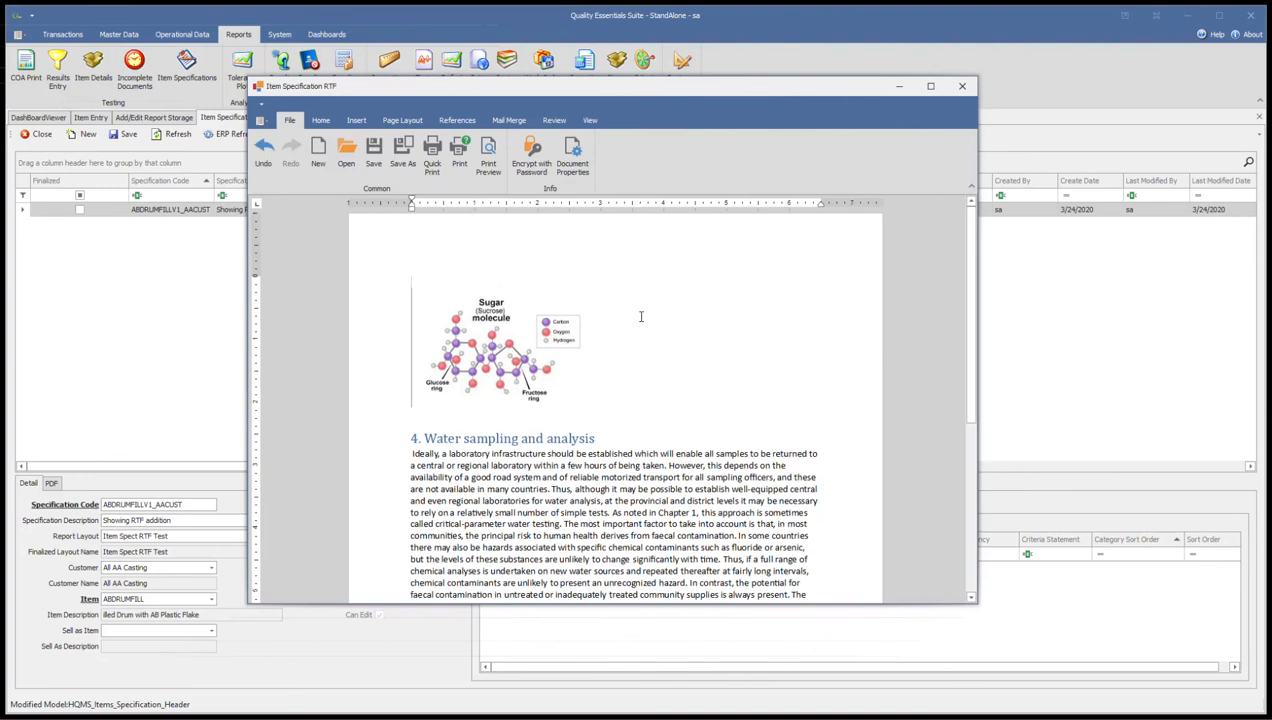
pyautogui.write('CU')
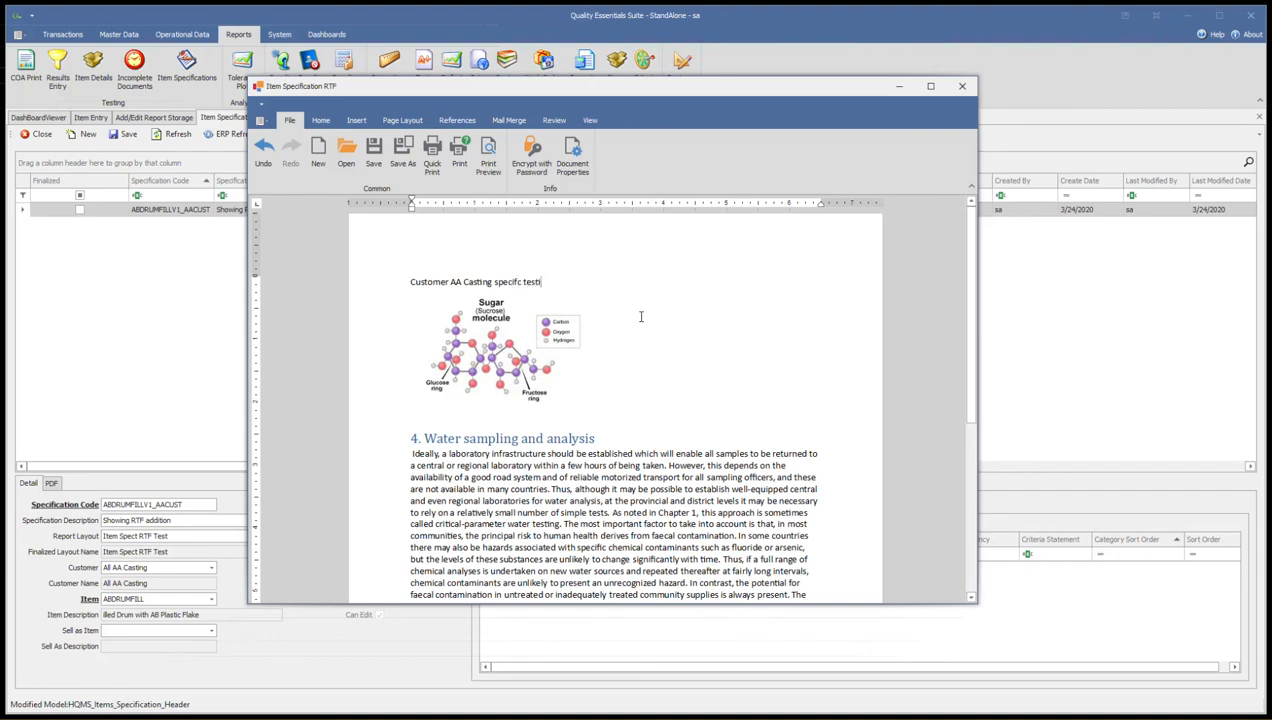
pyautogui.write('ments')
pyautogui.press('Return')
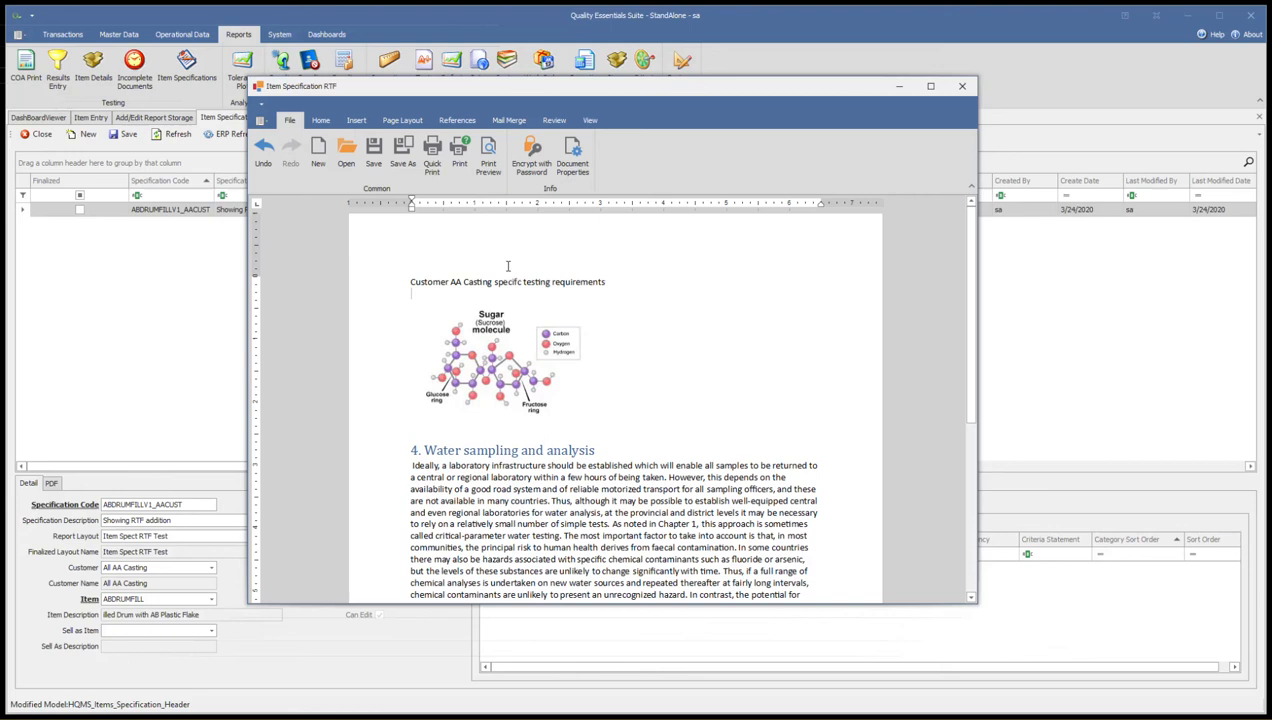
pyautogui.moveTo(400, 89); pyautogui.dragTo(463, 73)
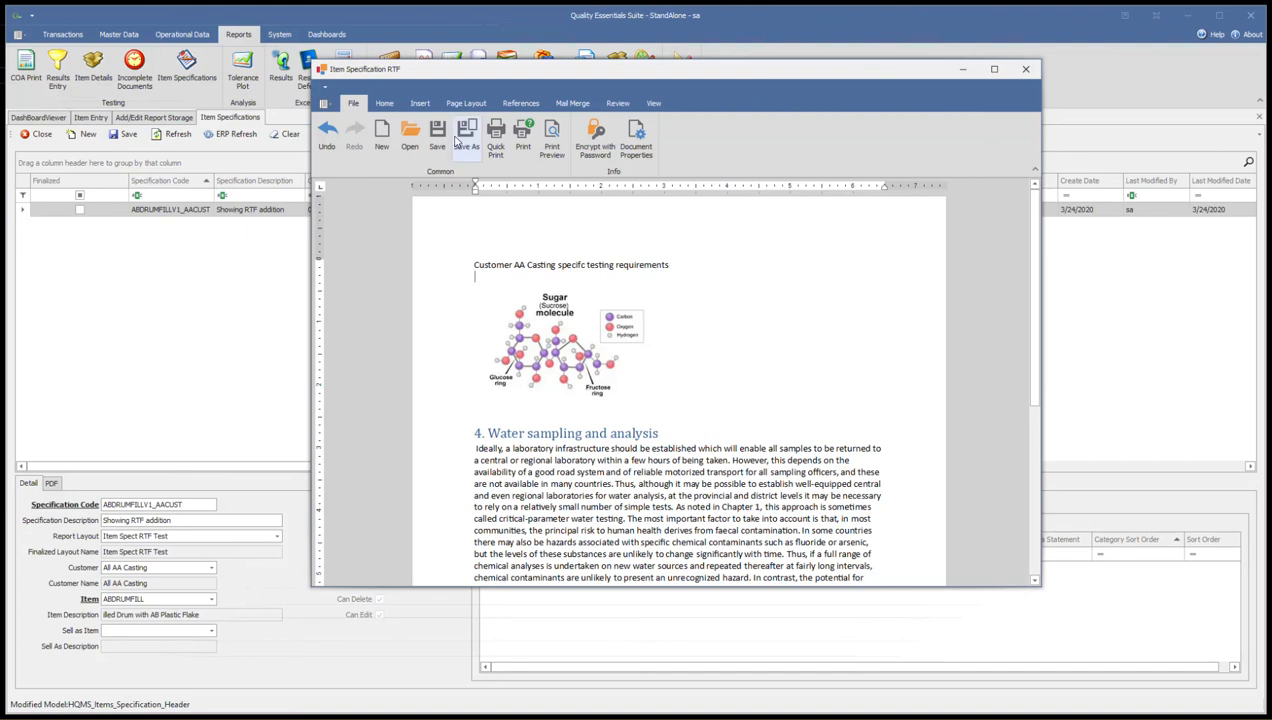
pyautogui.click(1027, 71)
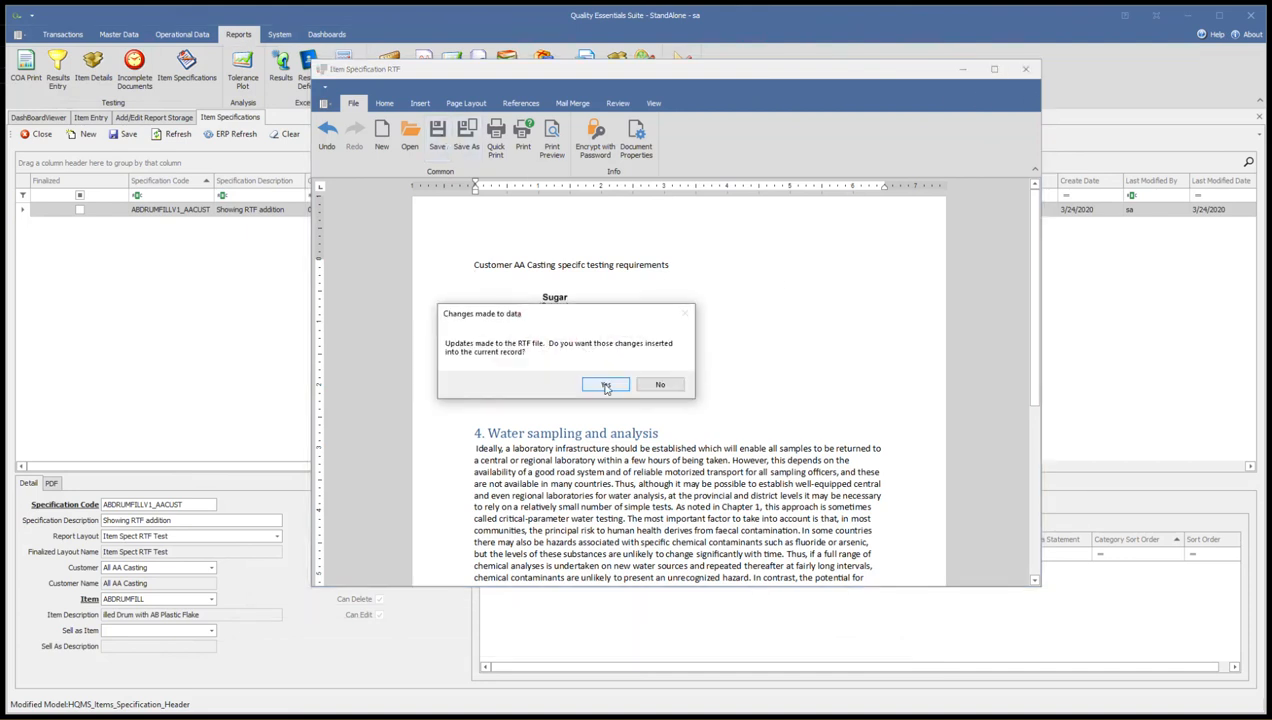
pyautogui.click(605, 386)
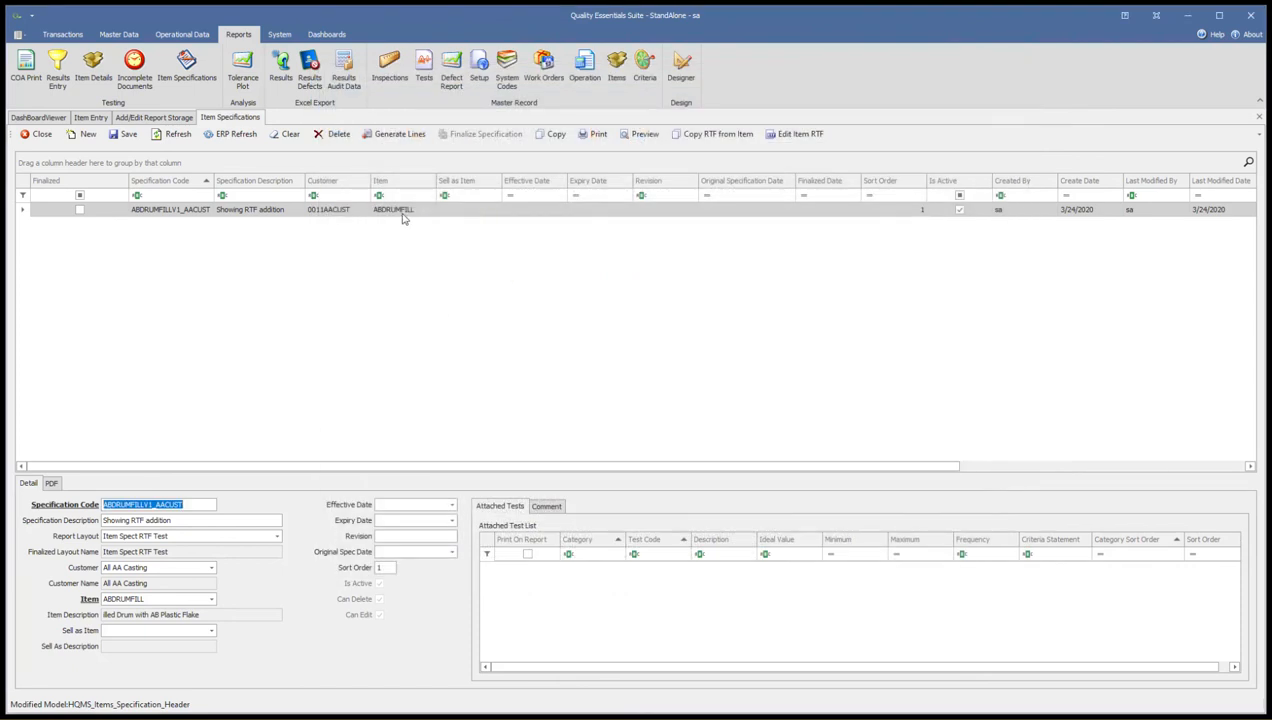
# Generate the test lines for the ABDRUMFILLV1_AACUST specification and preview its report
pyautogui.click(389, 137)
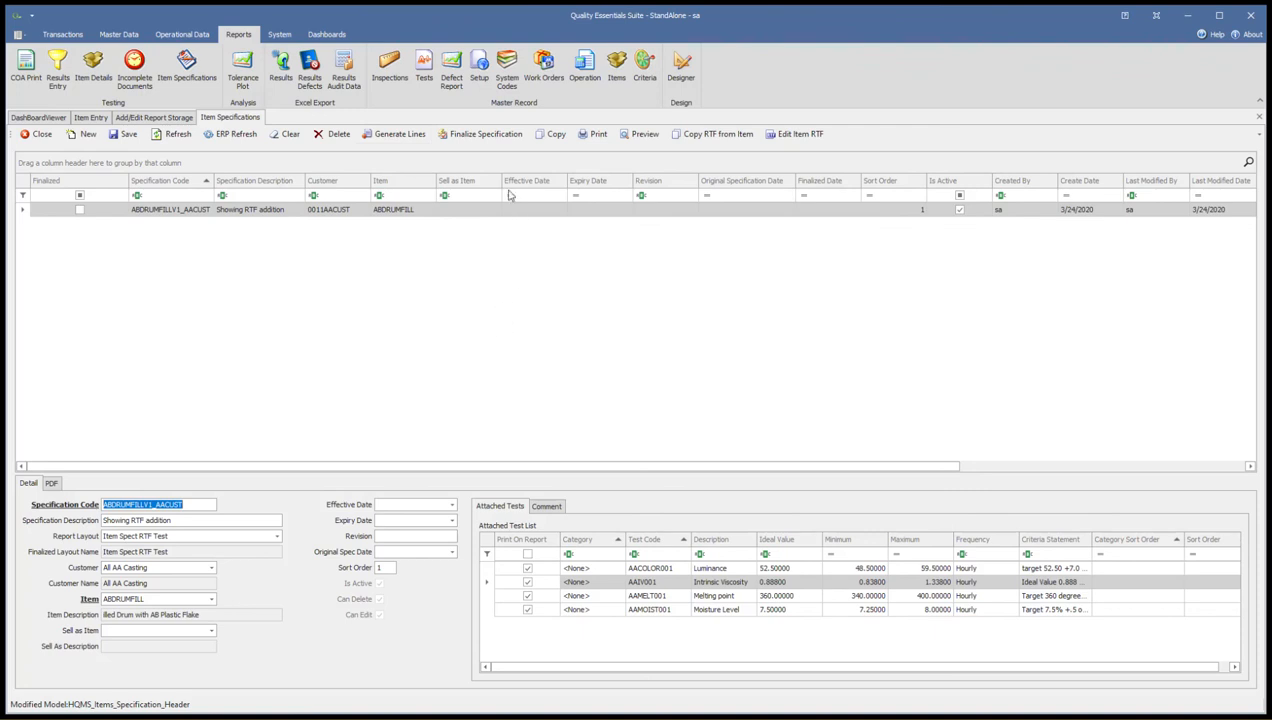
pyautogui.click(645, 137)
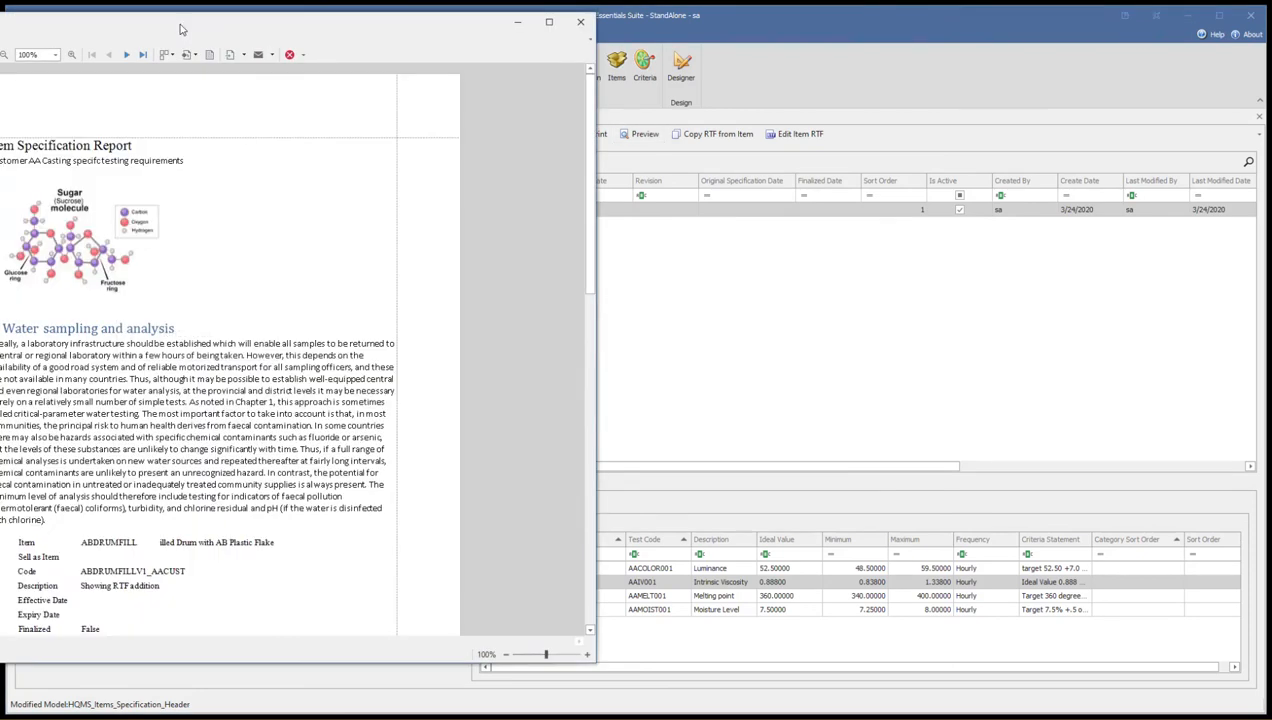
pyautogui.moveTo(185, 28); pyautogui.dragTo(615, 66)
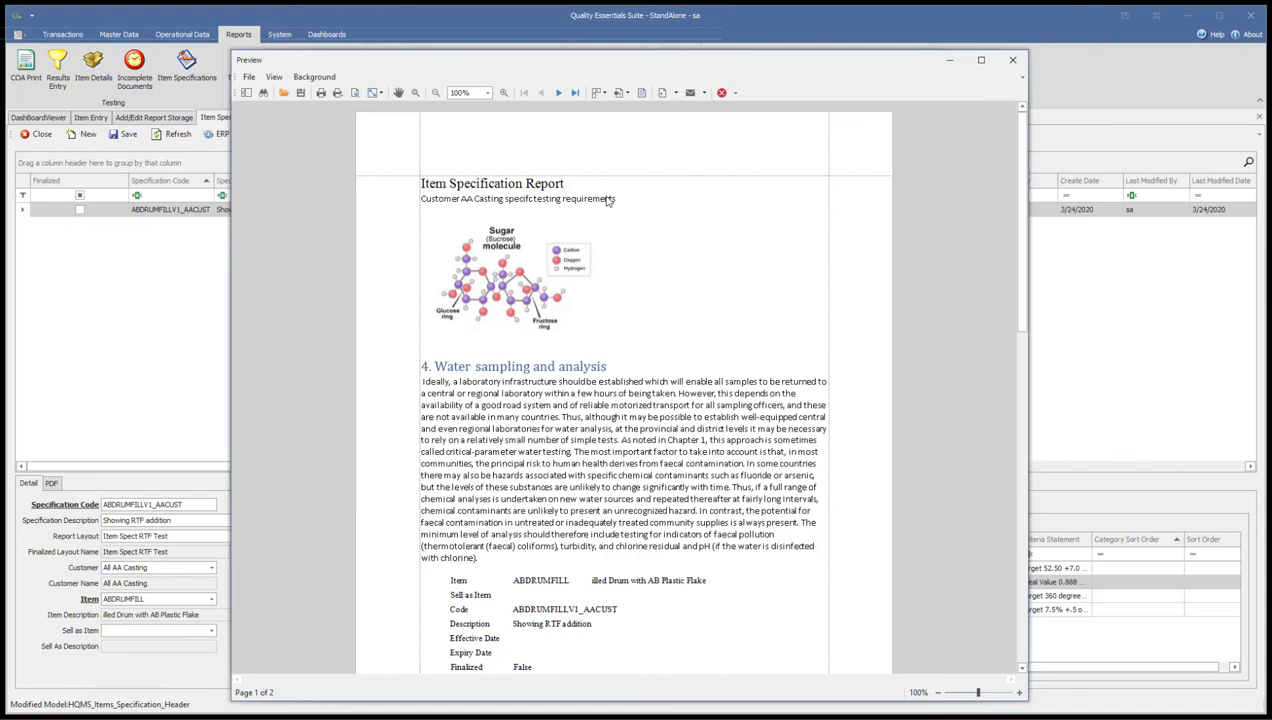
# Examine the RTF content, header details and test lines on both pages of the Item Specification Report, and close the preview
pyautogui.click(470, 204)
pyautogui.click(460, 207)
pyautogui.scroll(-3, 548, 395)
pyautogui.scroll(-1, 548, 397)
pyautogui.scroll(-3, 545, 340)
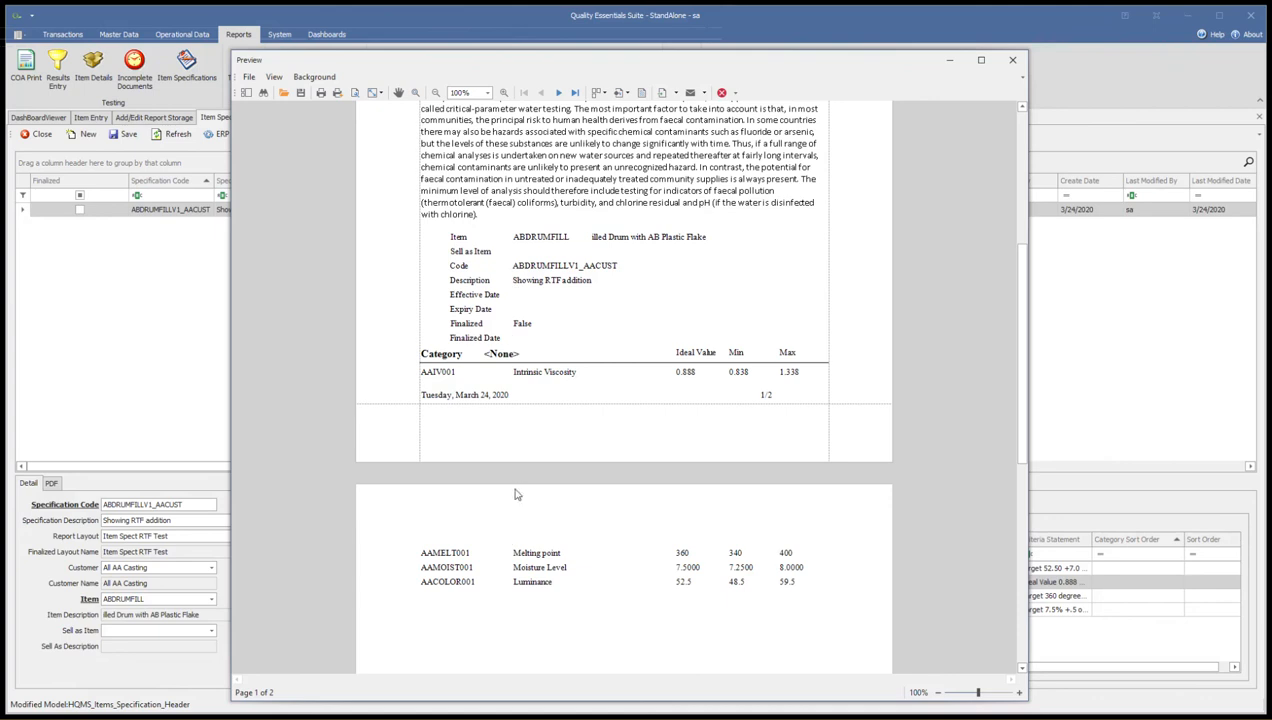
pyautogui.scroll(3, 474, 240)
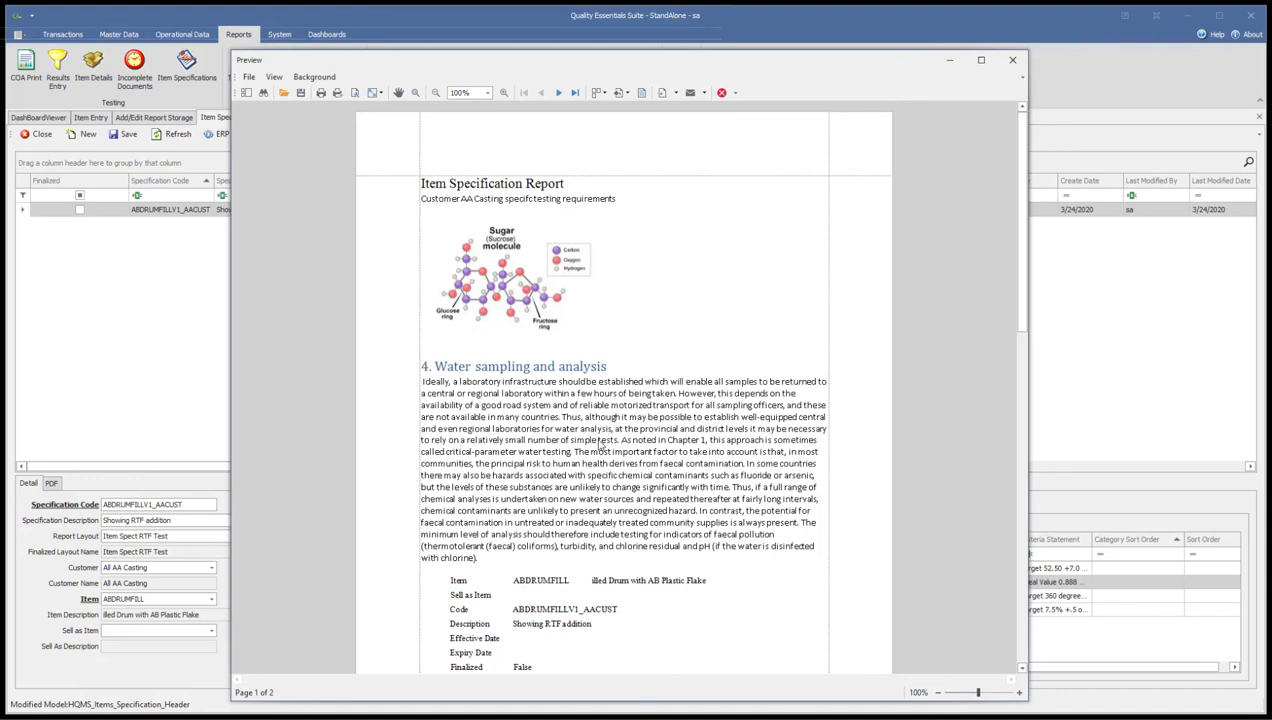
pyautogui.scroll(-1, 520, 508)
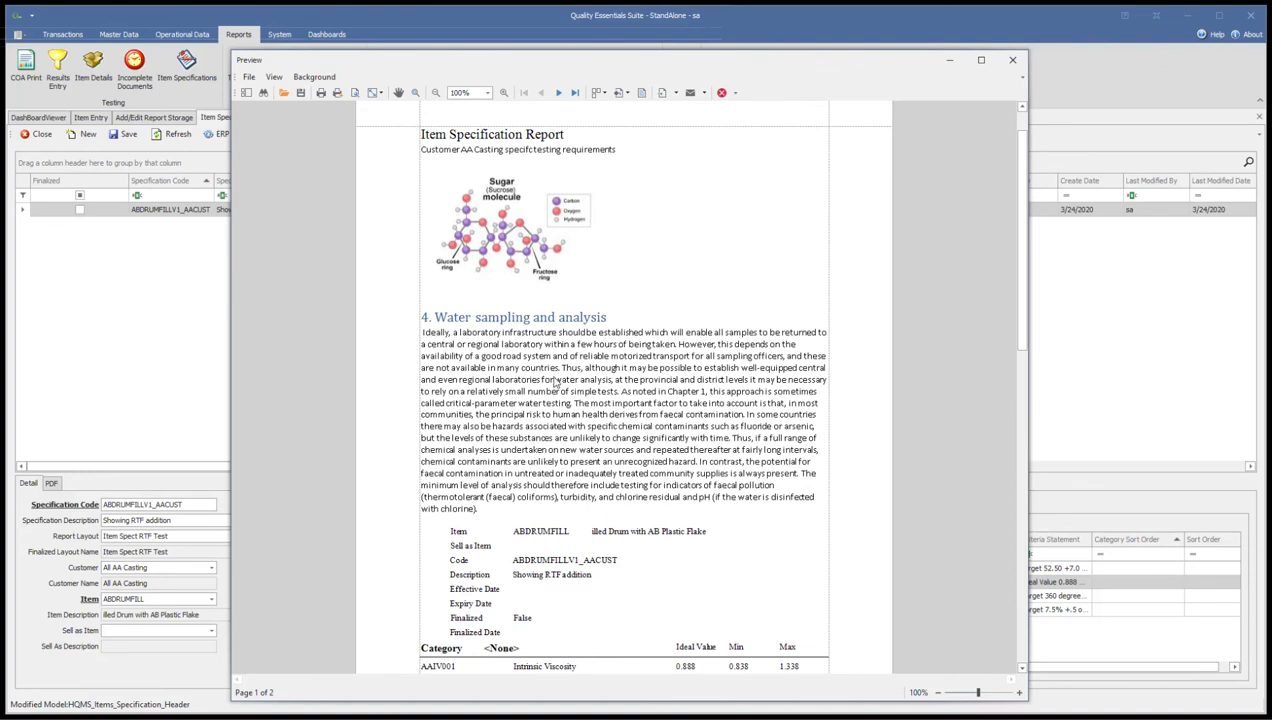
pyautogui.scroll(-4, 555, 383)
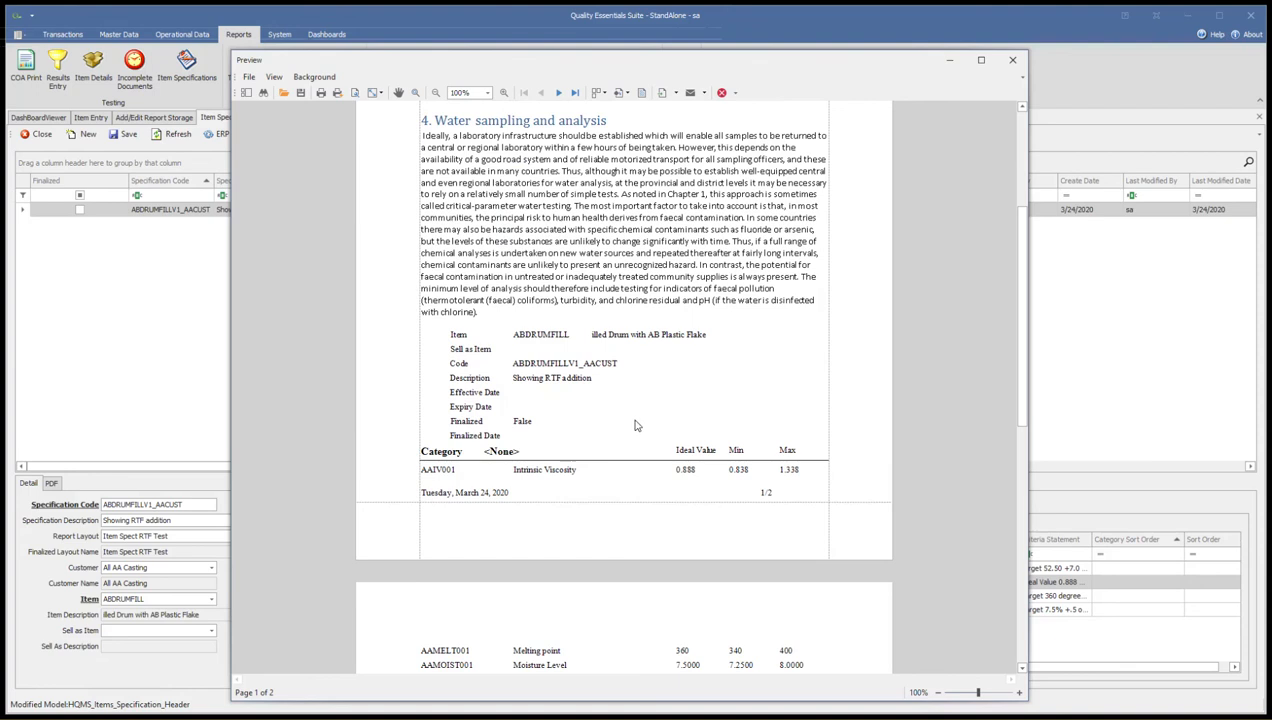
pyautogui.scroll(-4, 520, 480)
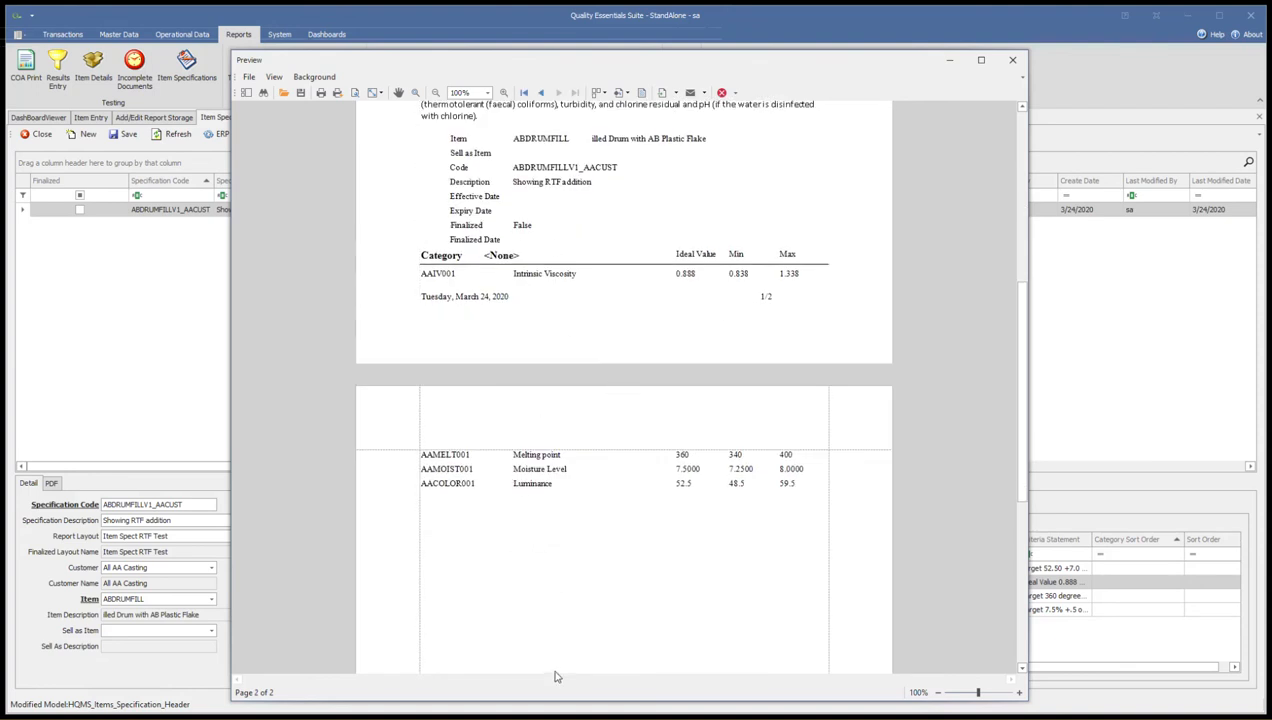
pyautogui.scroll(-4, 550, 640)
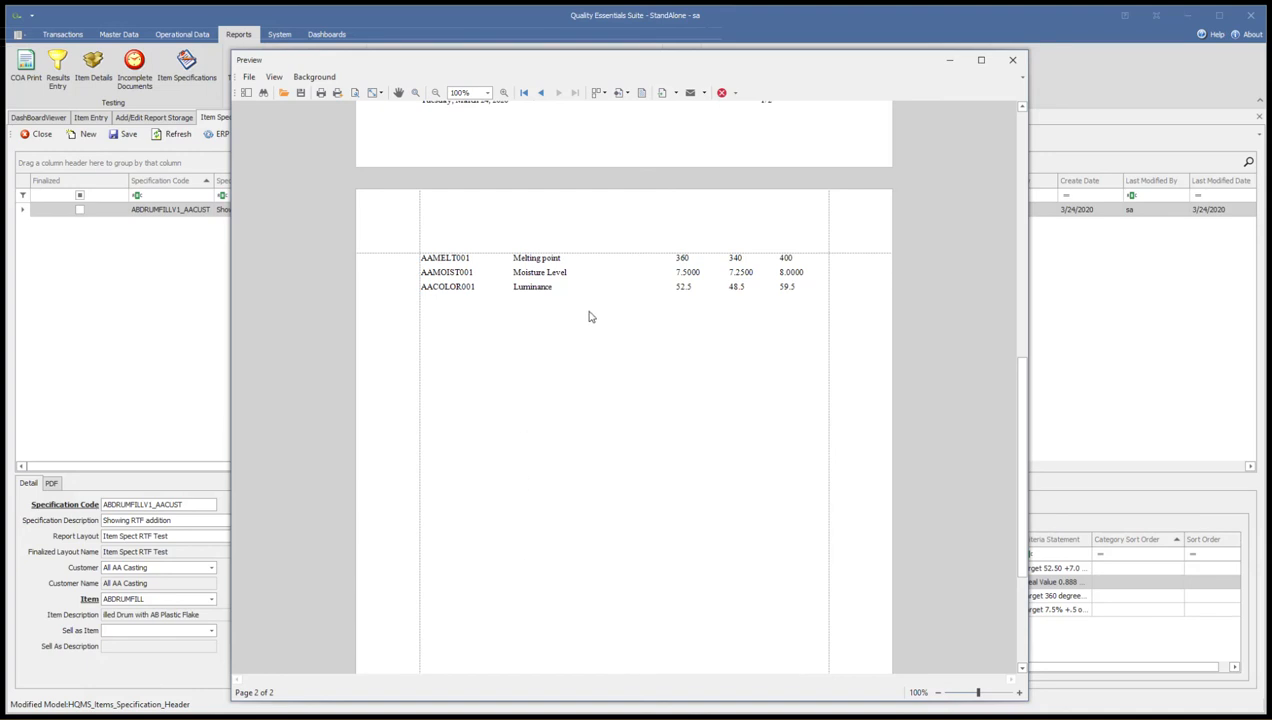
pyautogui.click(1012, 60)
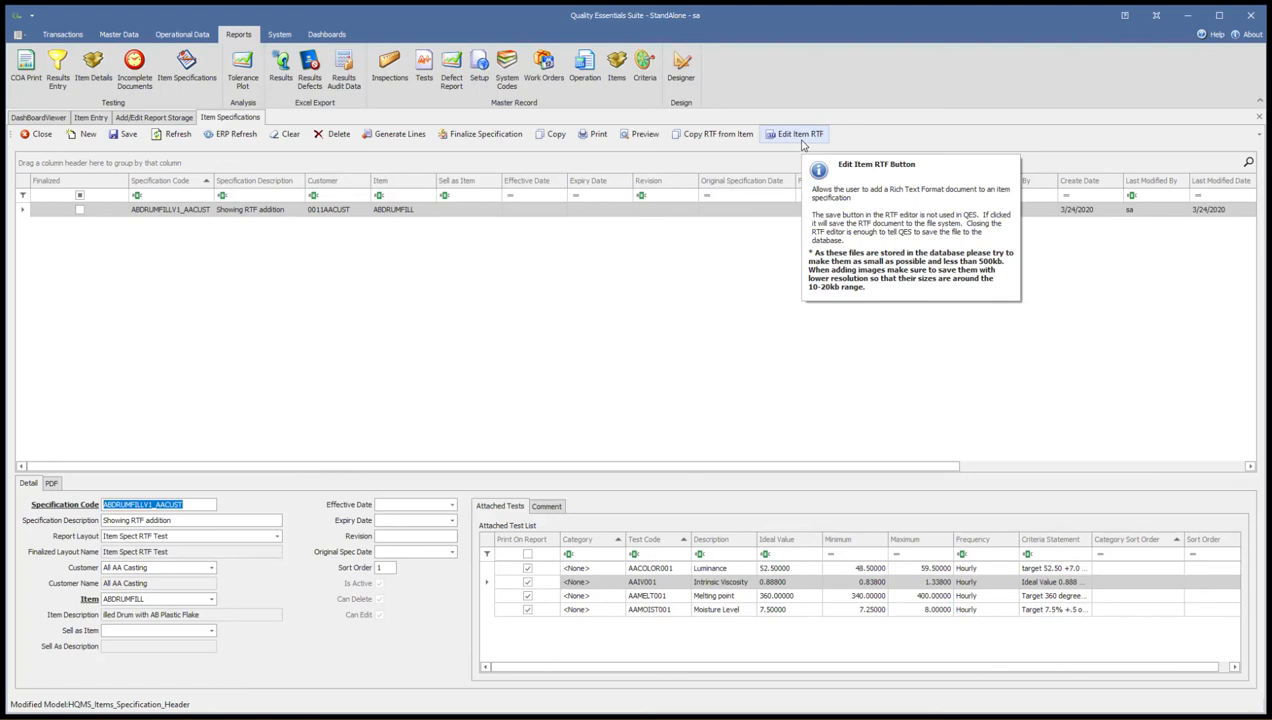
pyautogui.click(387, 321)
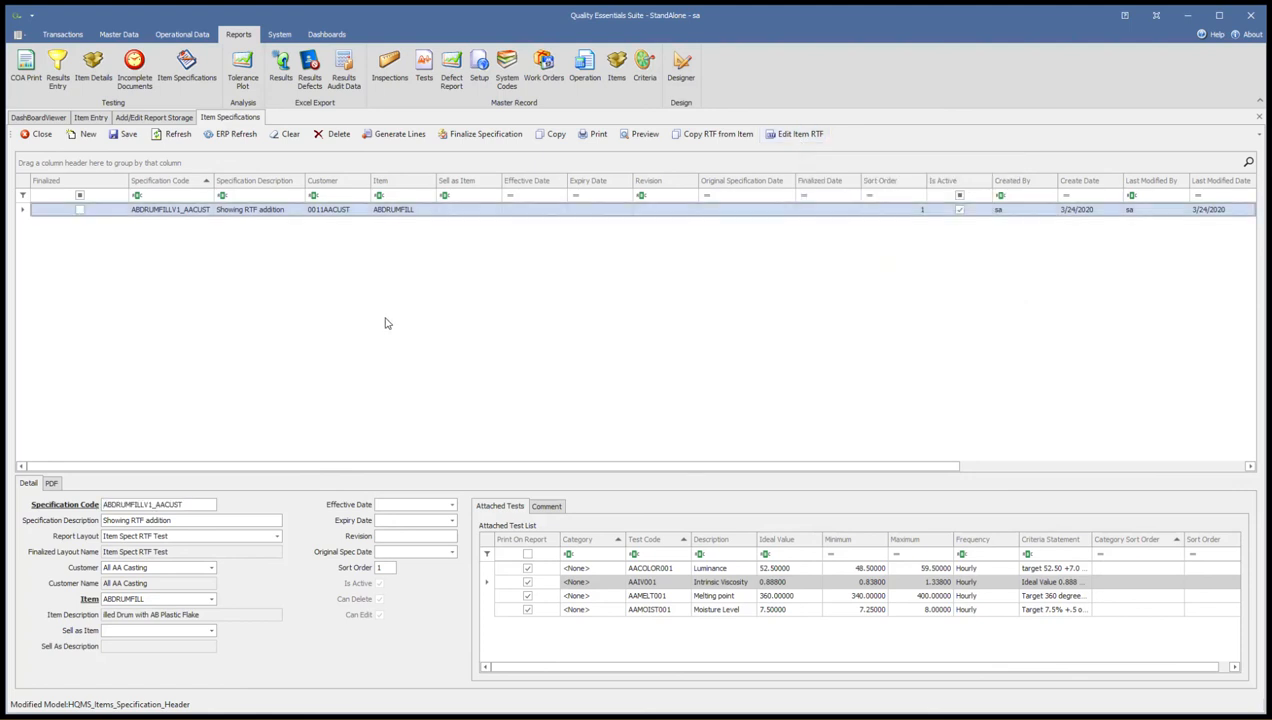